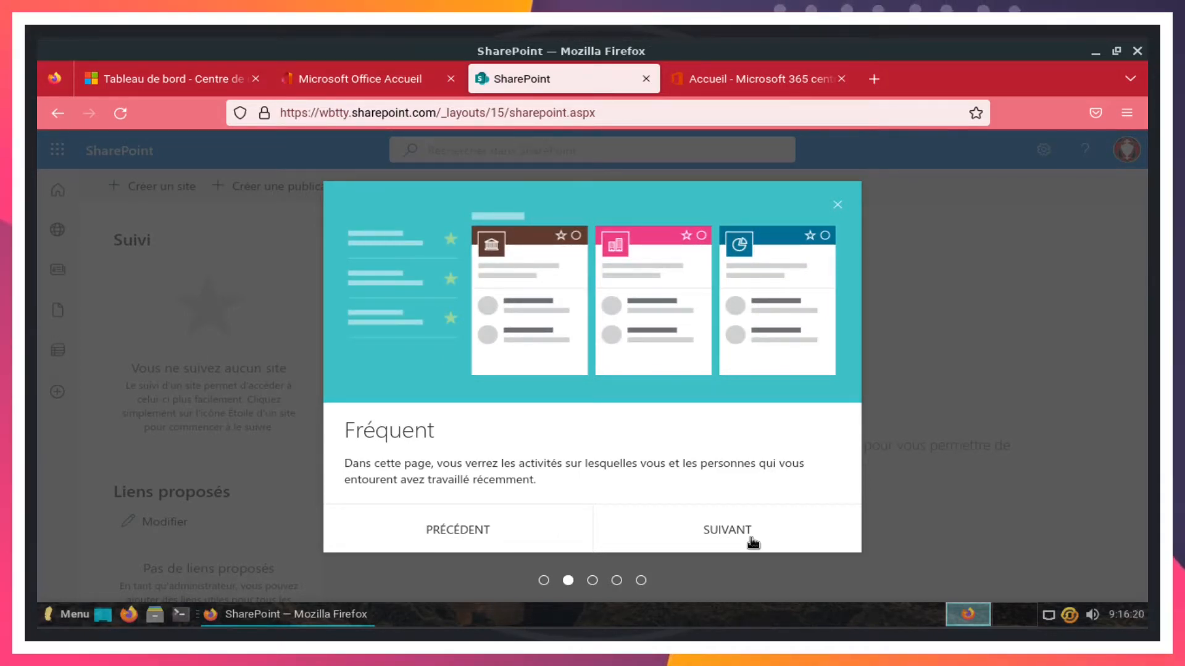
- Step through the welcome tour pages, including Liens proposés, and close it with C'EST PARTI !
left_click(752, 540)
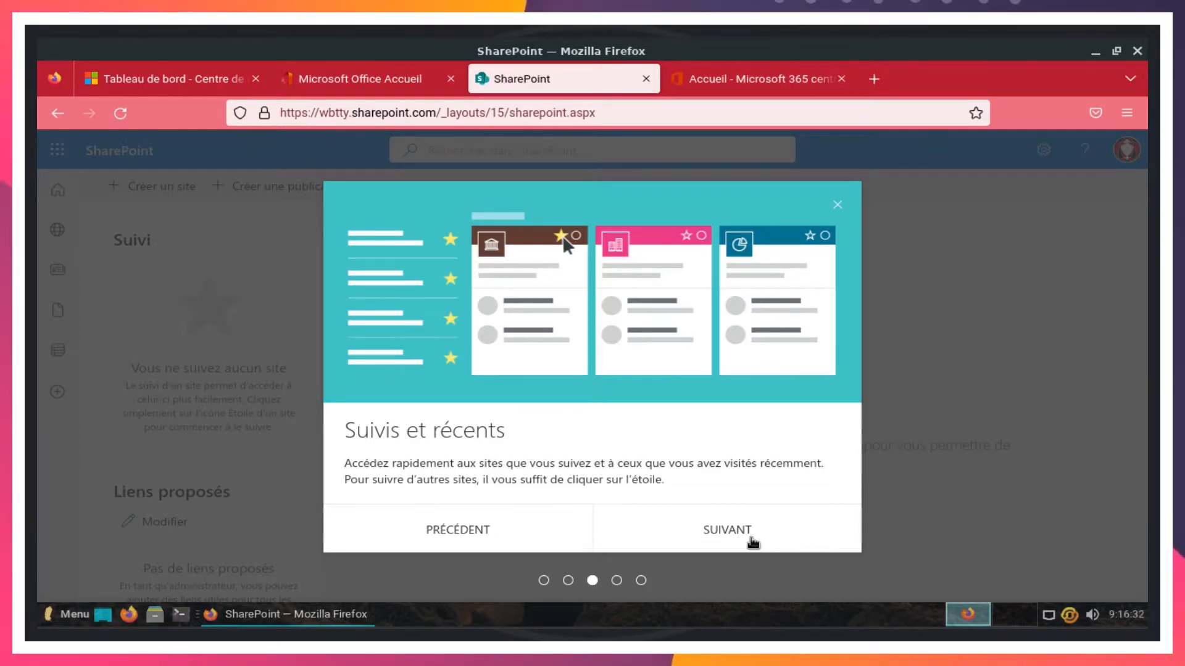
left_click(752, 540)
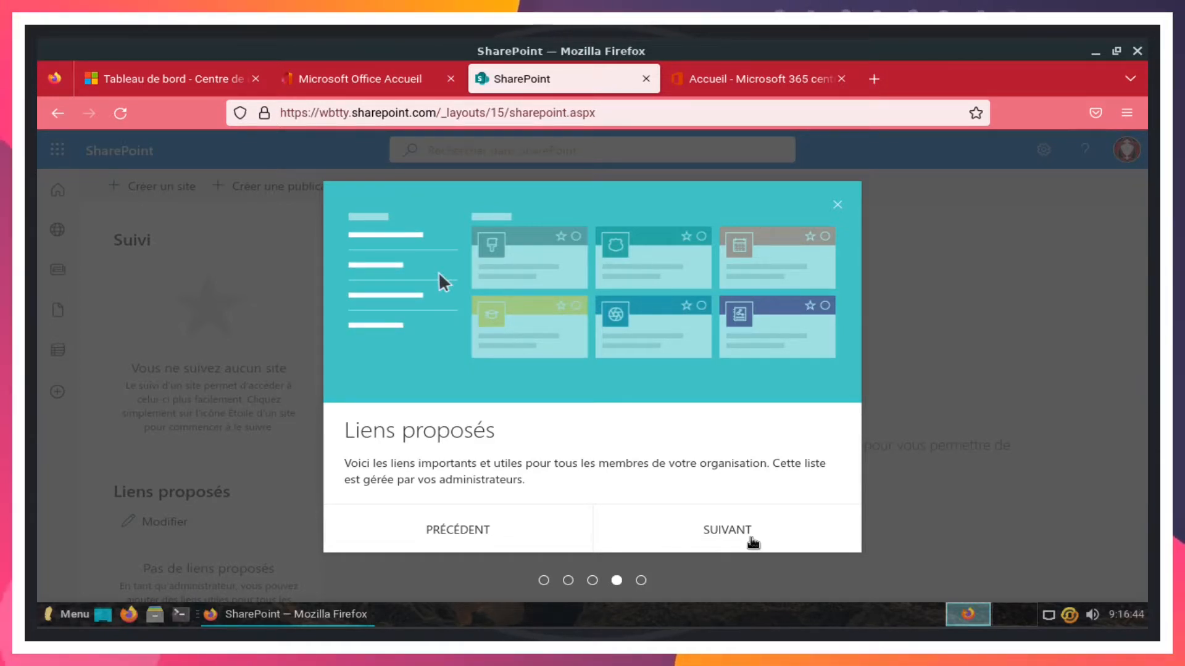
left_click(751, 539)
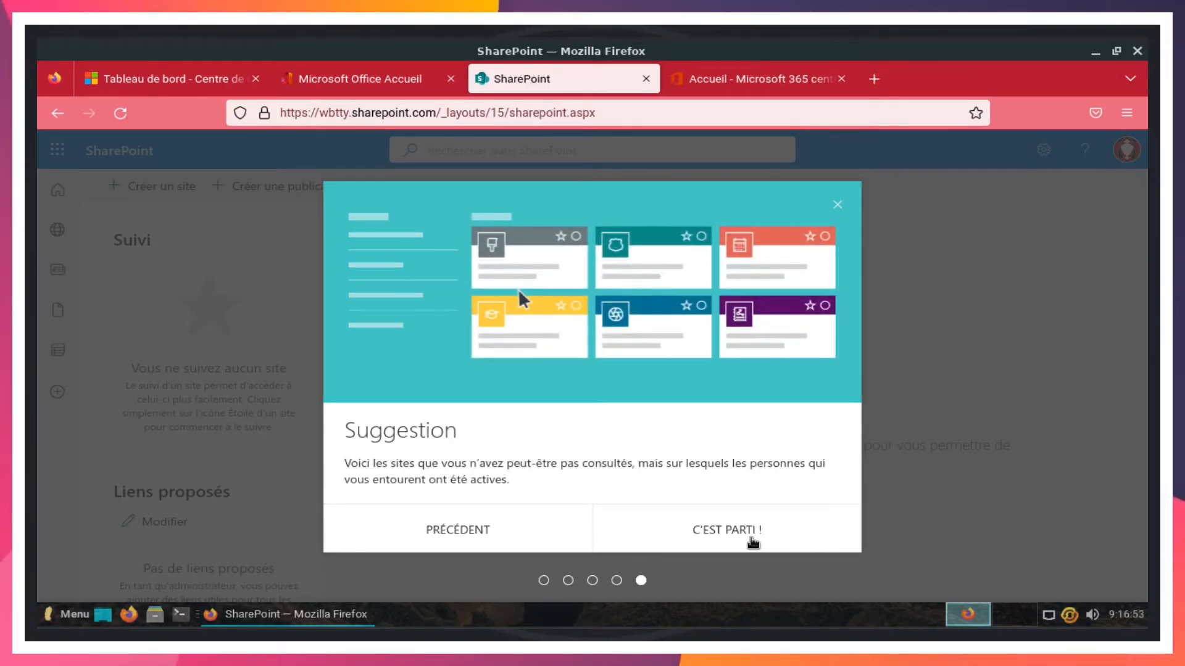
left_click(750, 538)
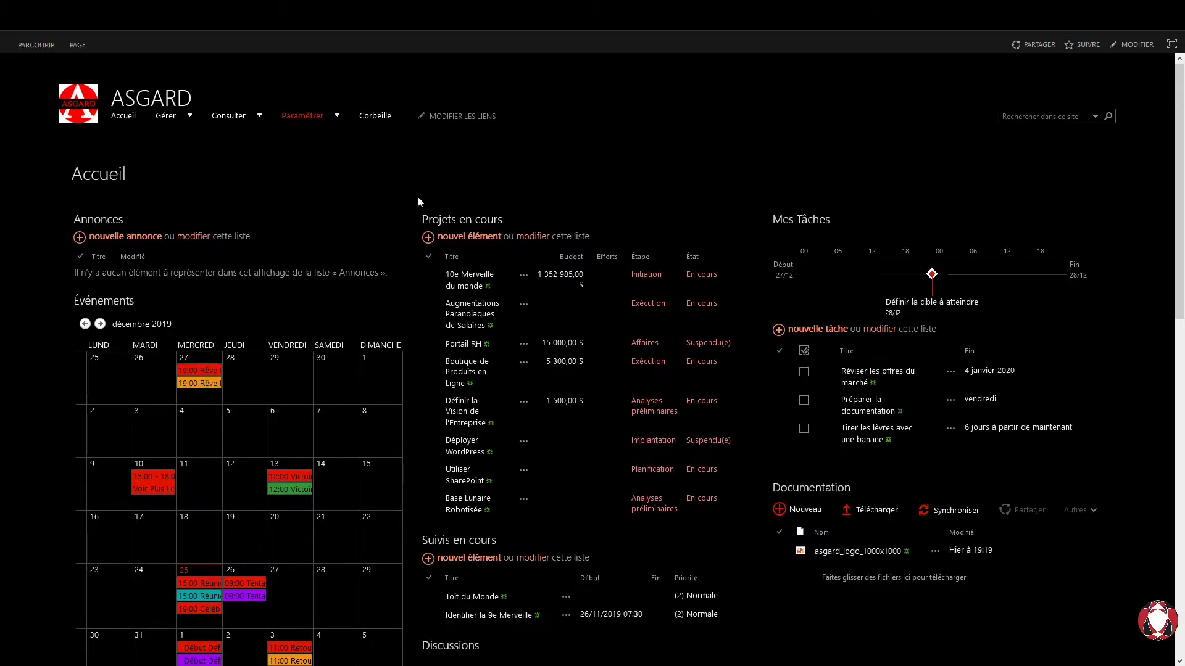
- Review the ASGARD Accueil page, then switch it into edit mode with MODIFIER
scroll(743, 402, "down", 3)
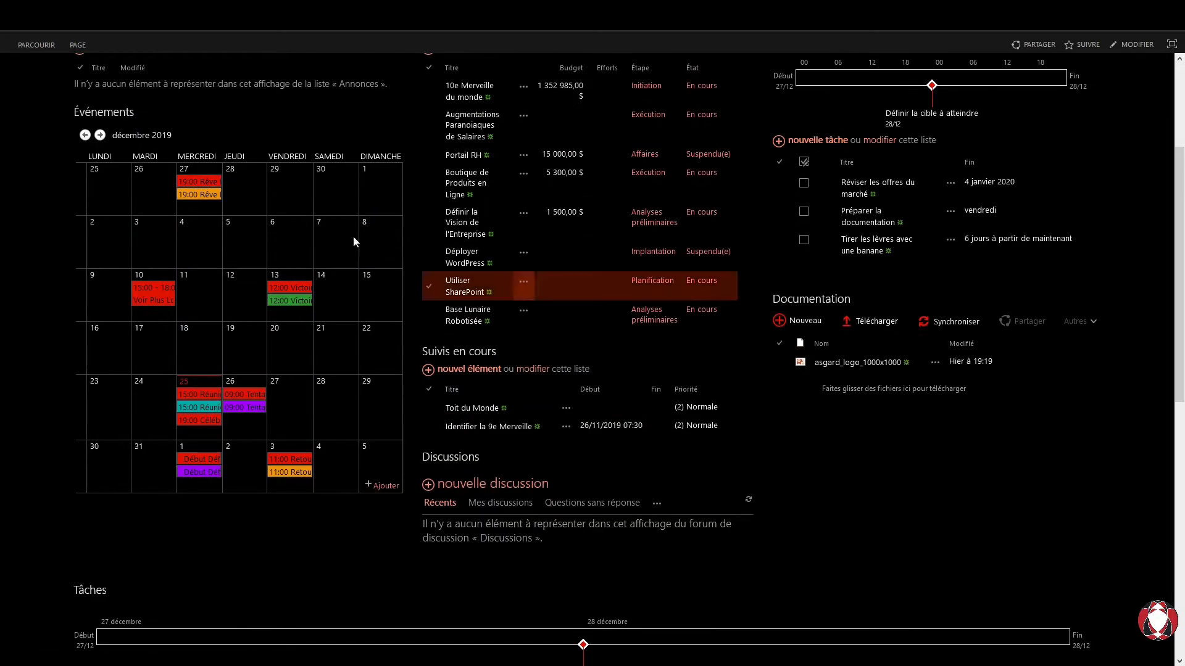
scroll(623, 247, "up", 3)
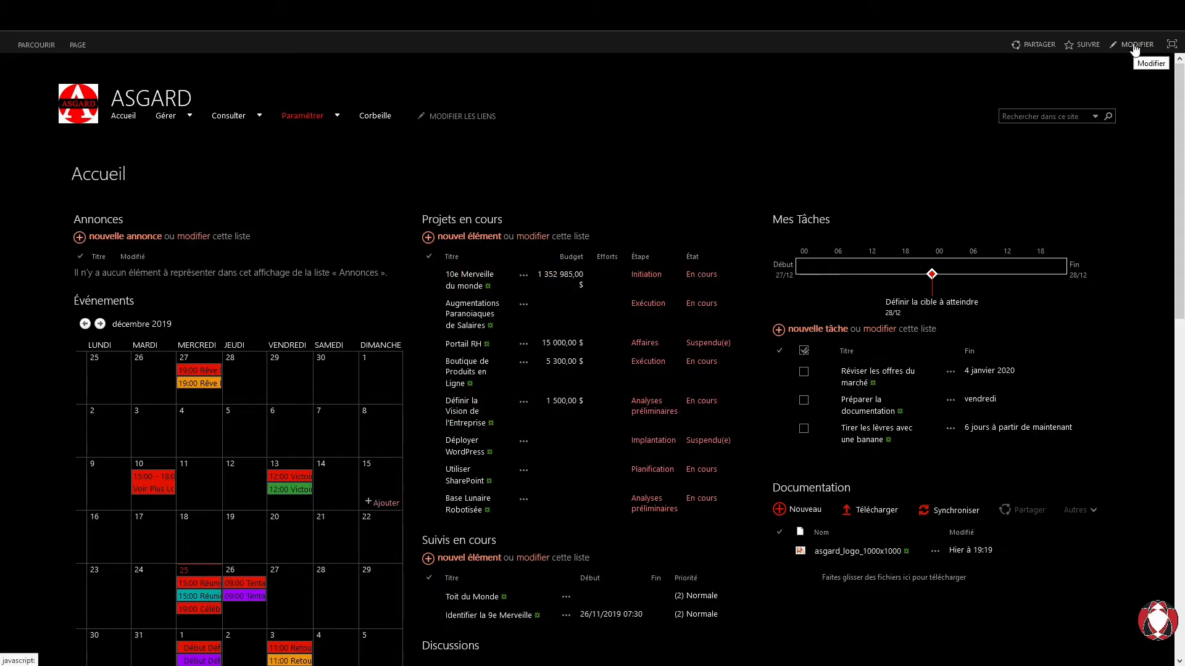
left_click(78, 44)
- Place the cursor in the Accueil page zone and display its HTML source via Modifier la source
left_click(21, 83)
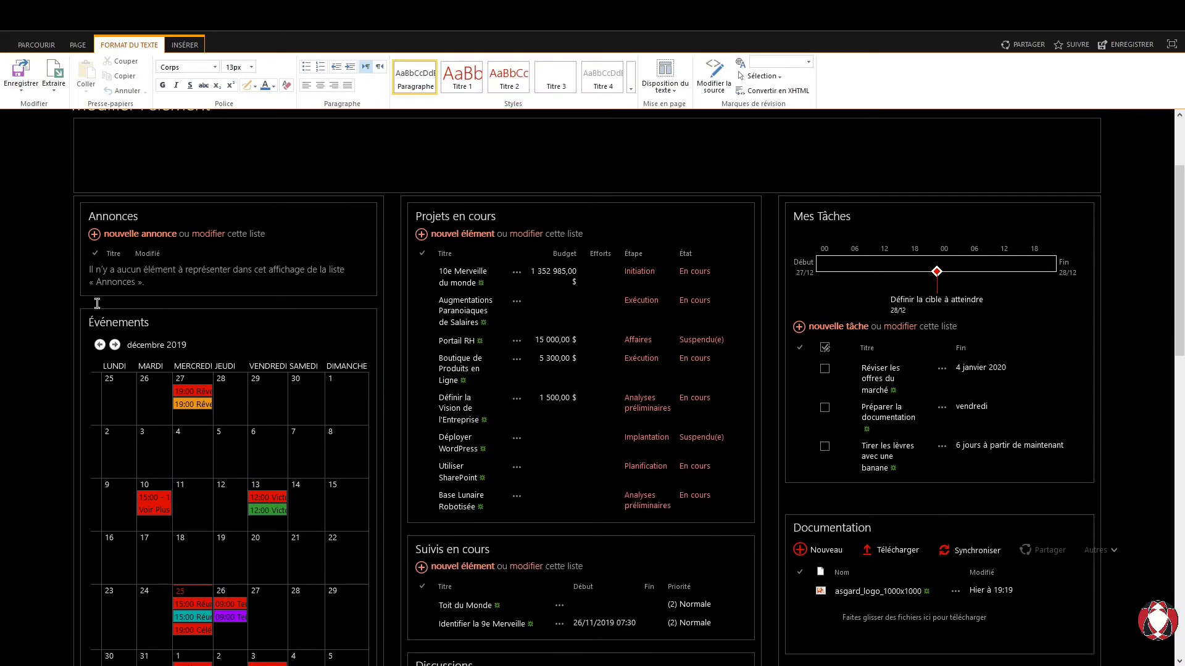
left_click(97, 303)
key("Return")
key("BackSpace")
left_click(438, 529)
scroll(667, 379, "up", 2)
scroll(815, 341, "down", 1)
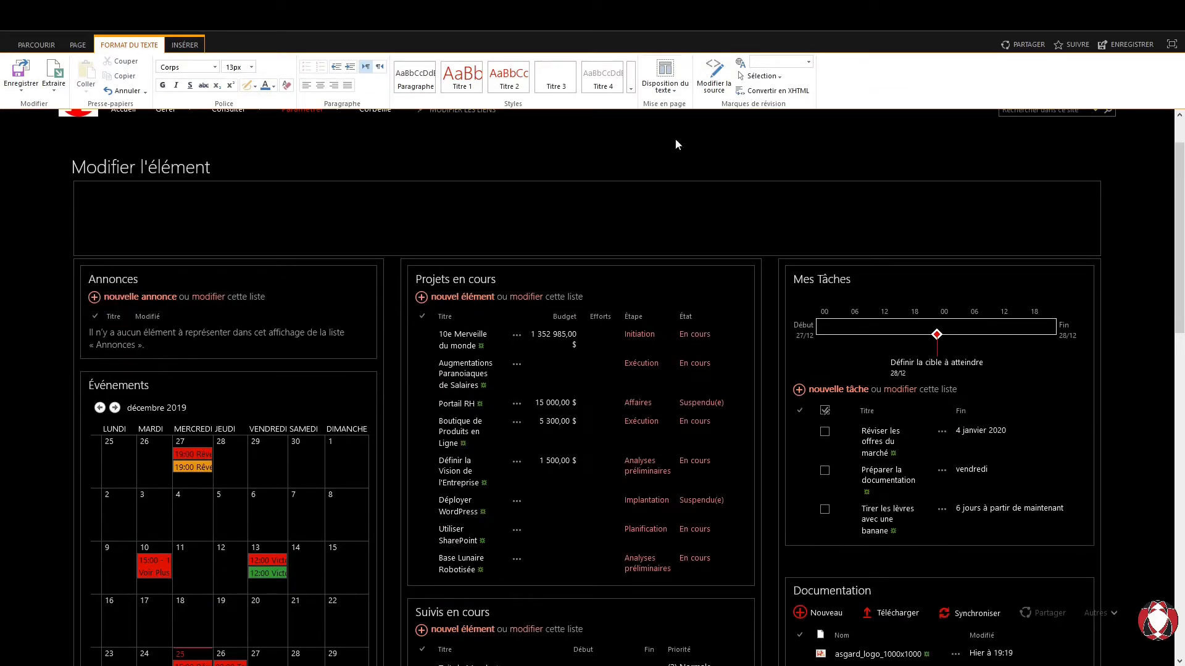
left_click(719, 88)
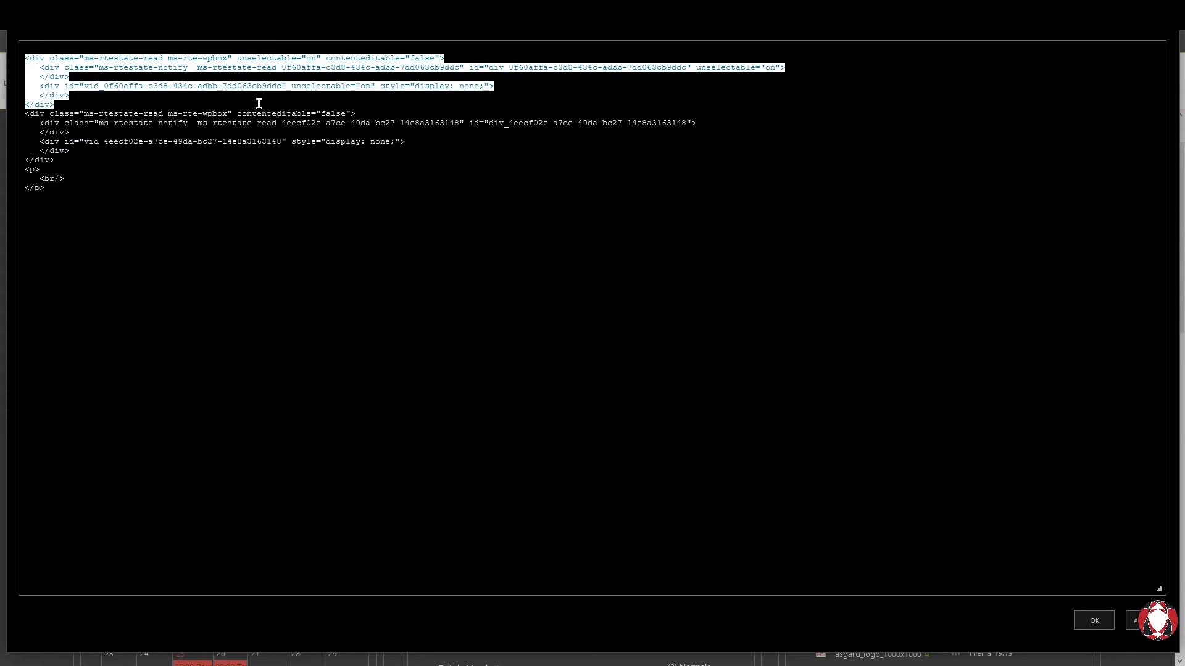
- Reopen the page zone's HTML source and add an empty line after the first </div>
left_click(1139, 626)
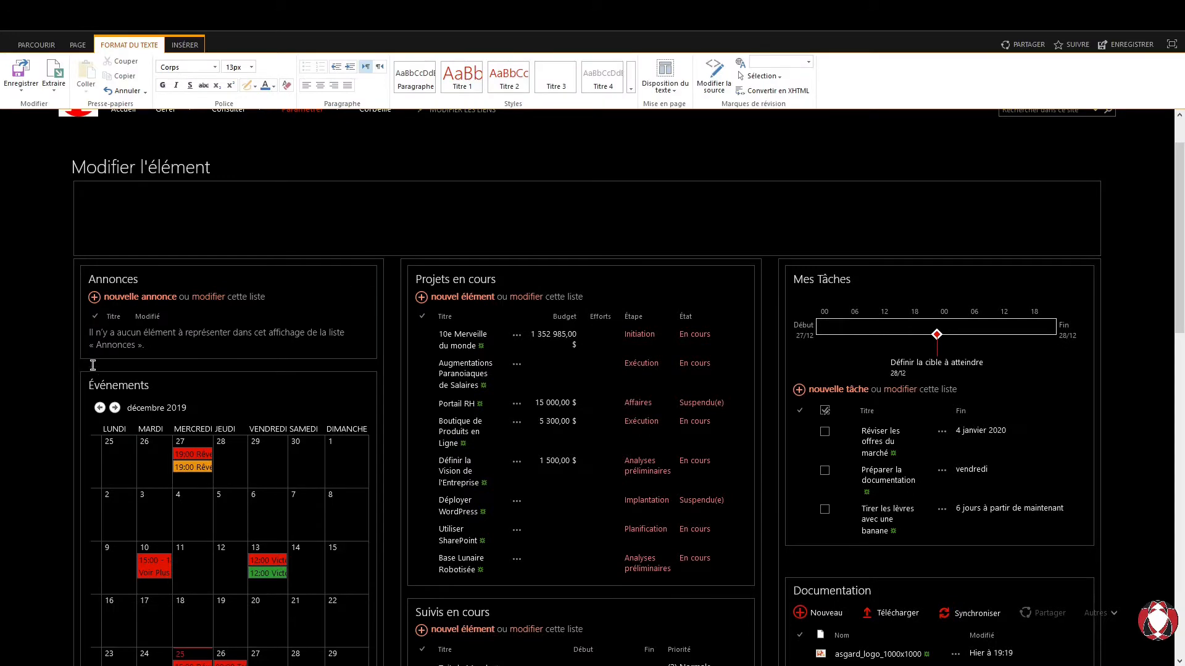
left_click(714, 74)
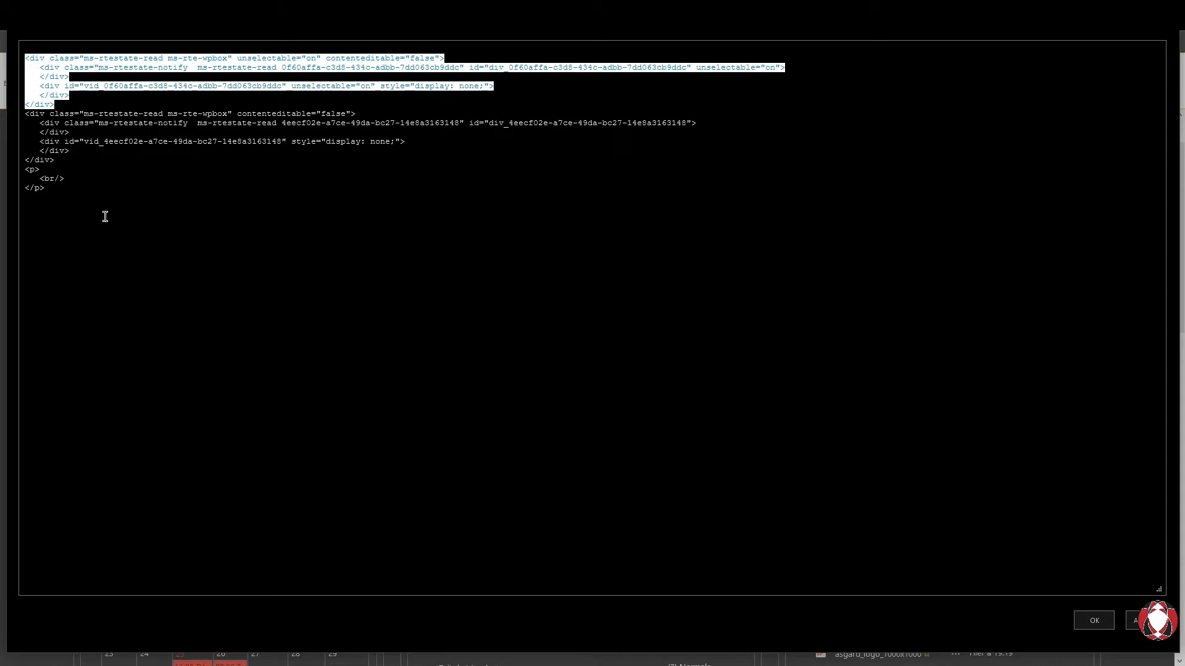
left_click(215, 104)
key("Return")
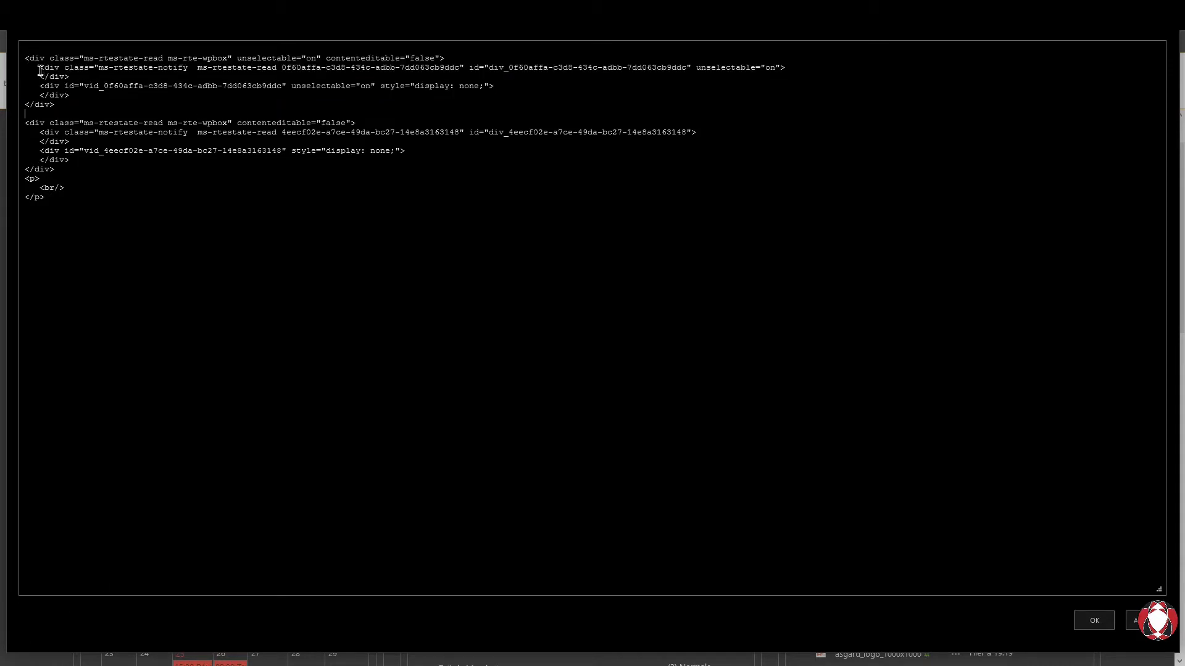
- Paste <br/><hr/><br/> there and over the trailing <p> block, then apply with OK
left_click_drag(65, 117, 25, 49)
left_click(83, 176)
left_click_drag(80, 172, 24, 123)
left_click(93, 178)
type("<br/> <hr/> <br/>")
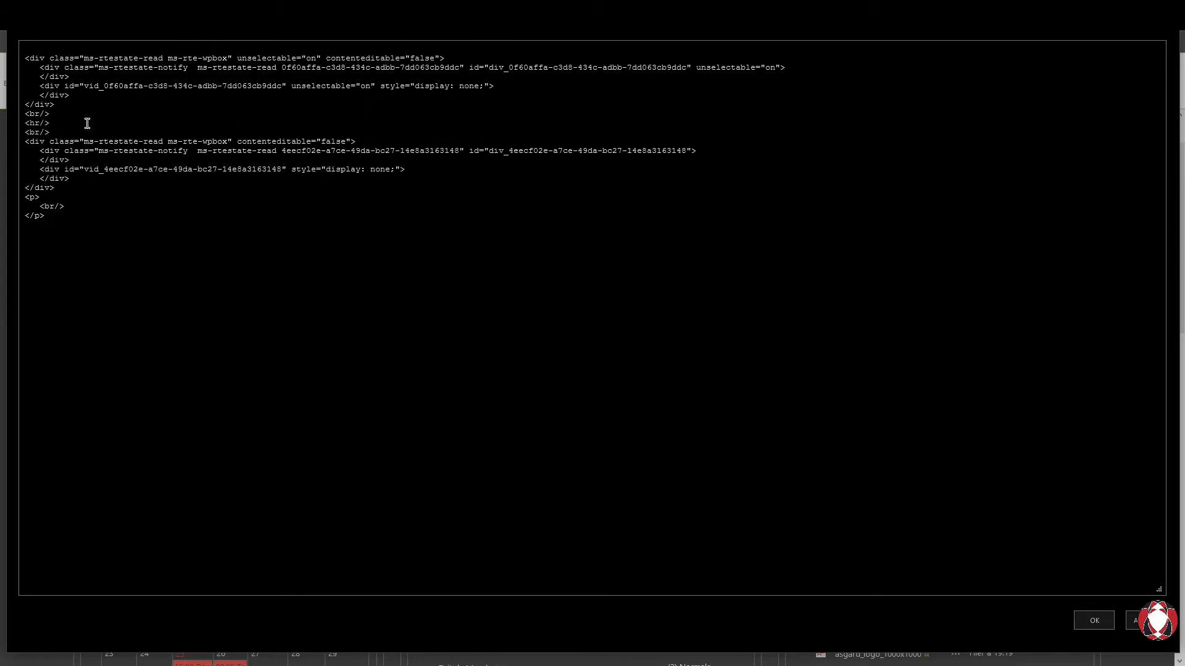
left_click_drag(56, 132, 11, 130)
left_click_drag(106, 246, 11, 196)
type("<br/> <hr/> <br/>")
left_click(1095, 623)
scroll(552, 459, "up", 1)
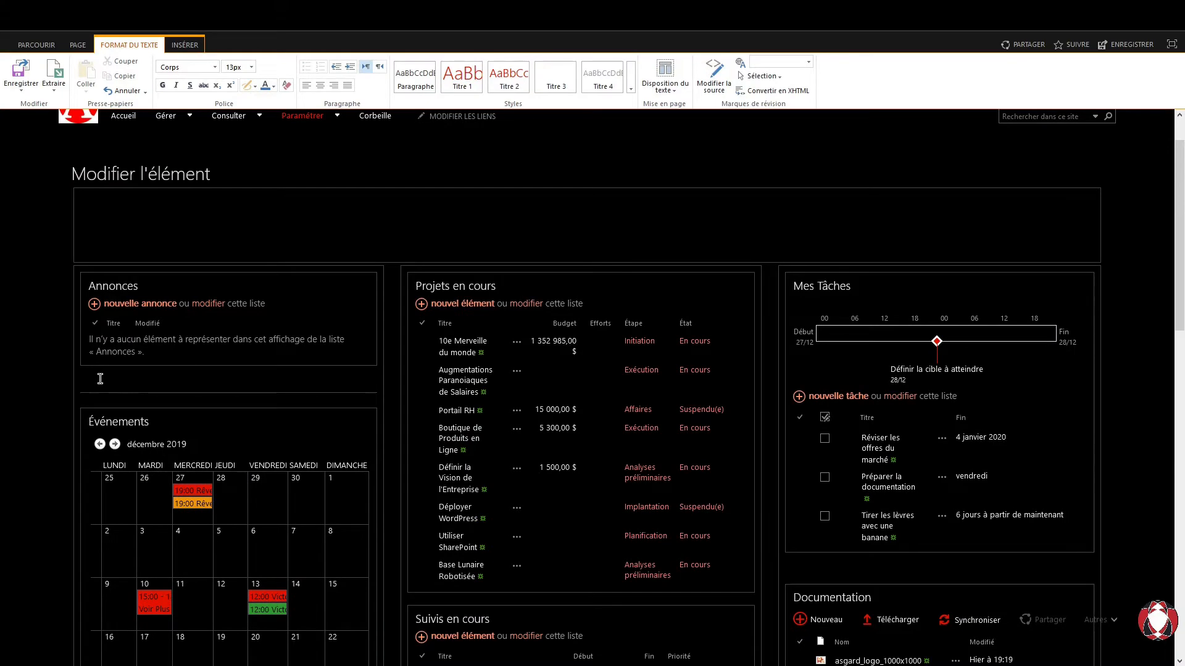
scroll(432, 411, "down", 3)
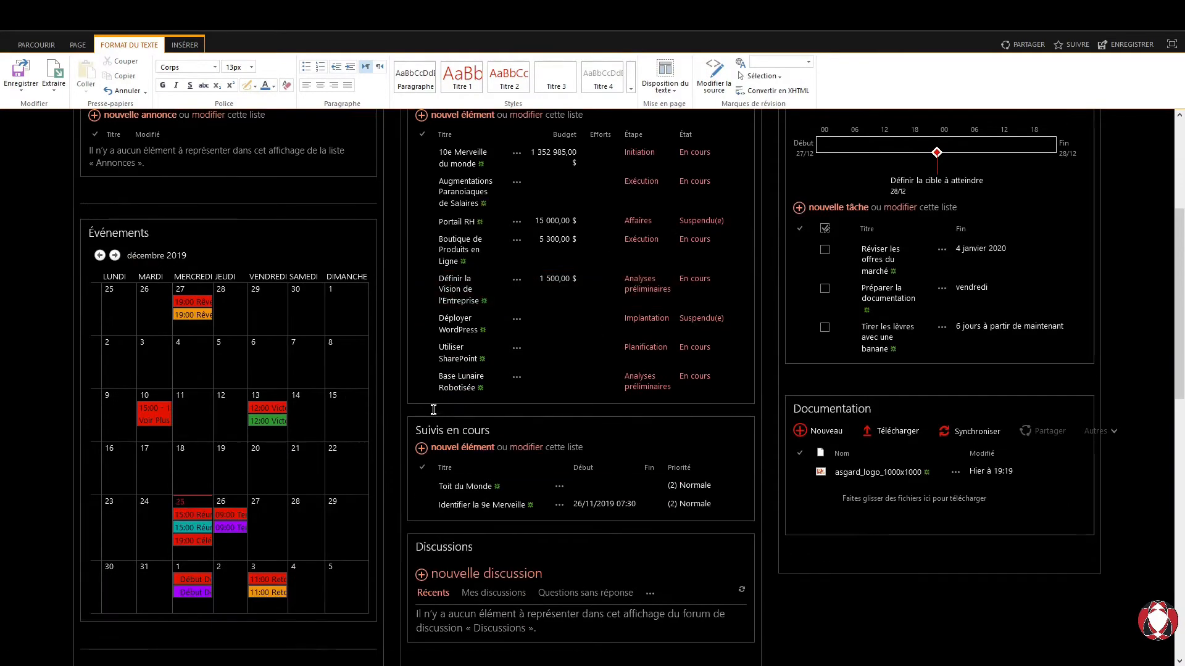
- In the middle column's source, paste <br/><hr/><br/> after each of three web parts and delete the trailing empty paragraph
left_click(714, 75)
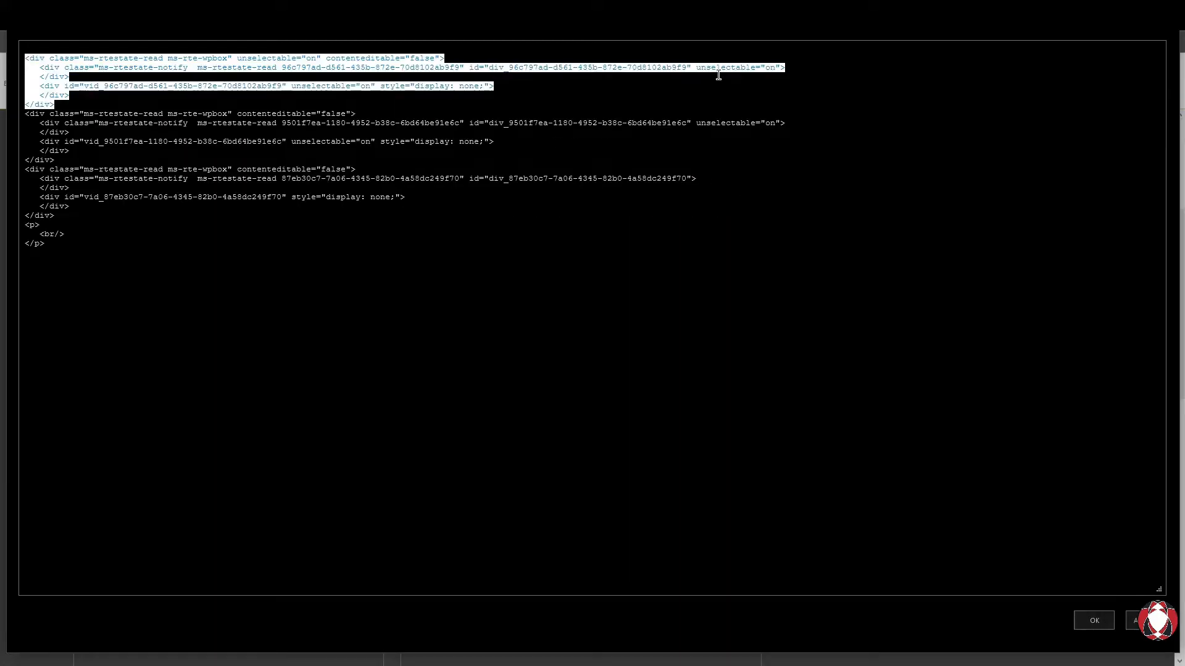
left_click(71, 107)
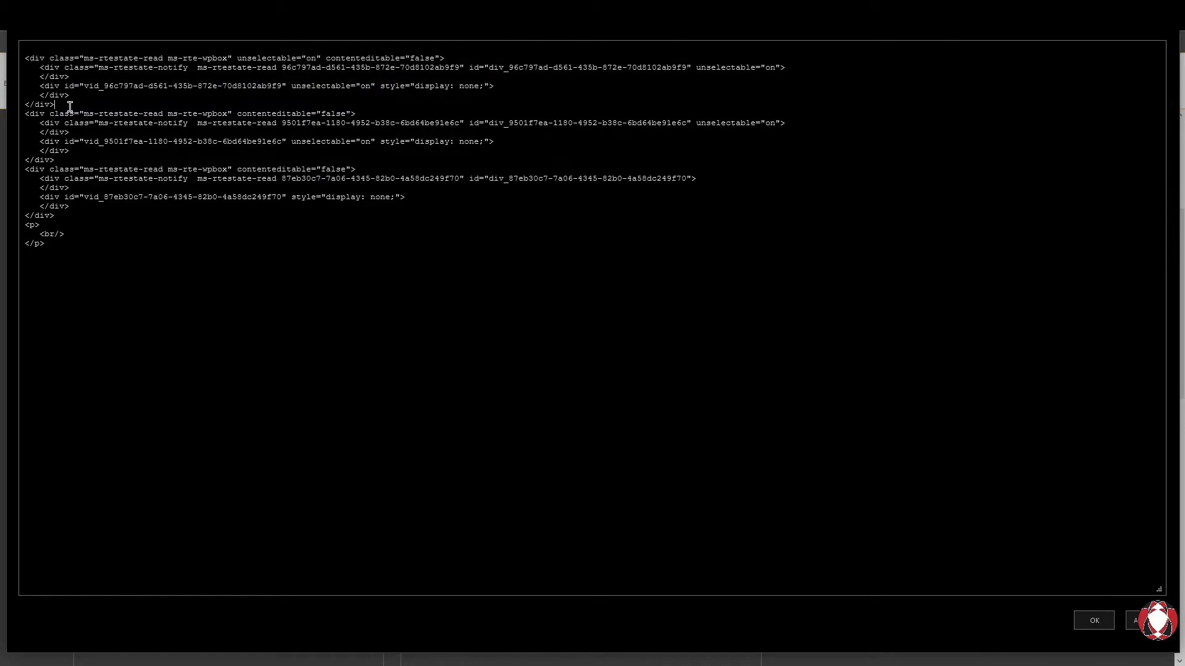
type("<br/> <hr/> <br/>")
left_click(65, 188)
type("<br/> <hr/> <br/>")
left_click(74, 276)
type("<br/> <hr/> <br/>")
key("shift+Up")
key("shift+Up")
key("shift+Up")
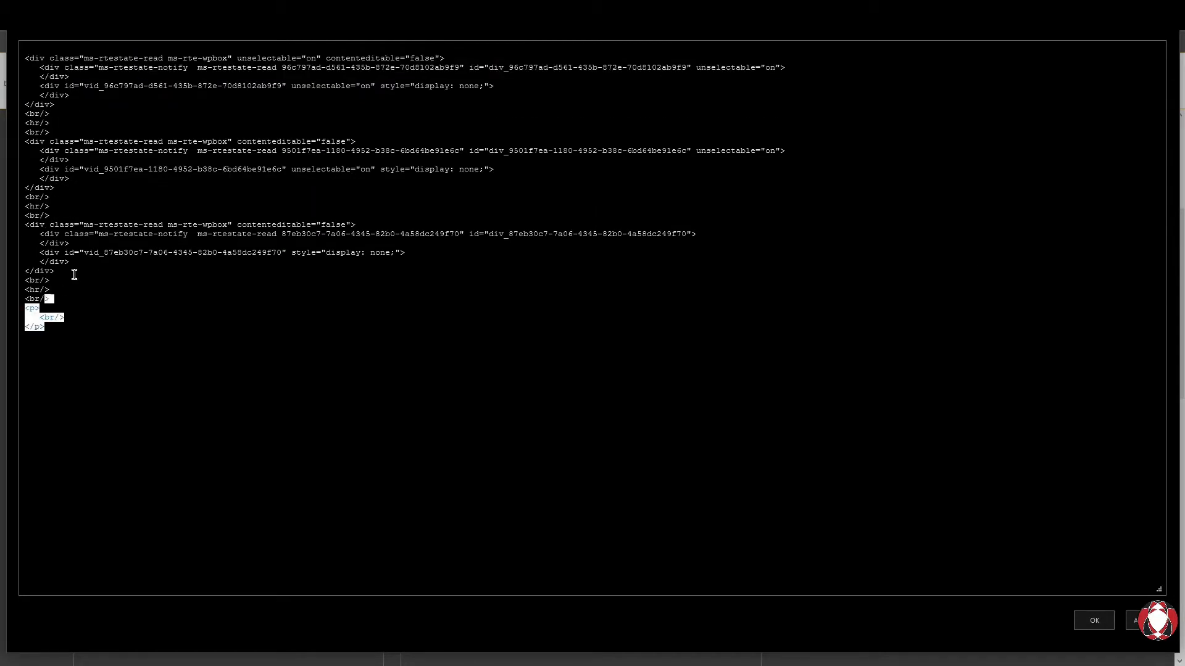
key("Delete")
left_click(1085, 627)
scroll(547, 505, "up", 4)
scroll(481, 480, "down", 7)
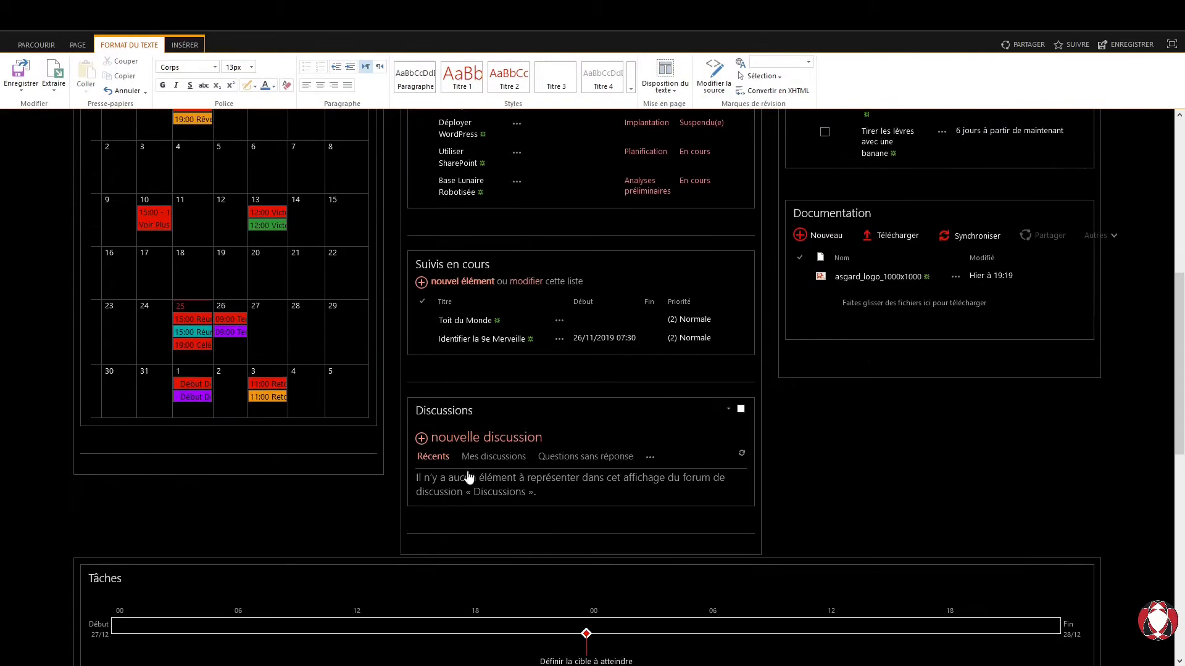
scroll(473, 479, "up", 5)
- In the page content source, replace both empty <p><br/></p> blocks with <br/><hr/><br/> and save
left_click(714, 74)
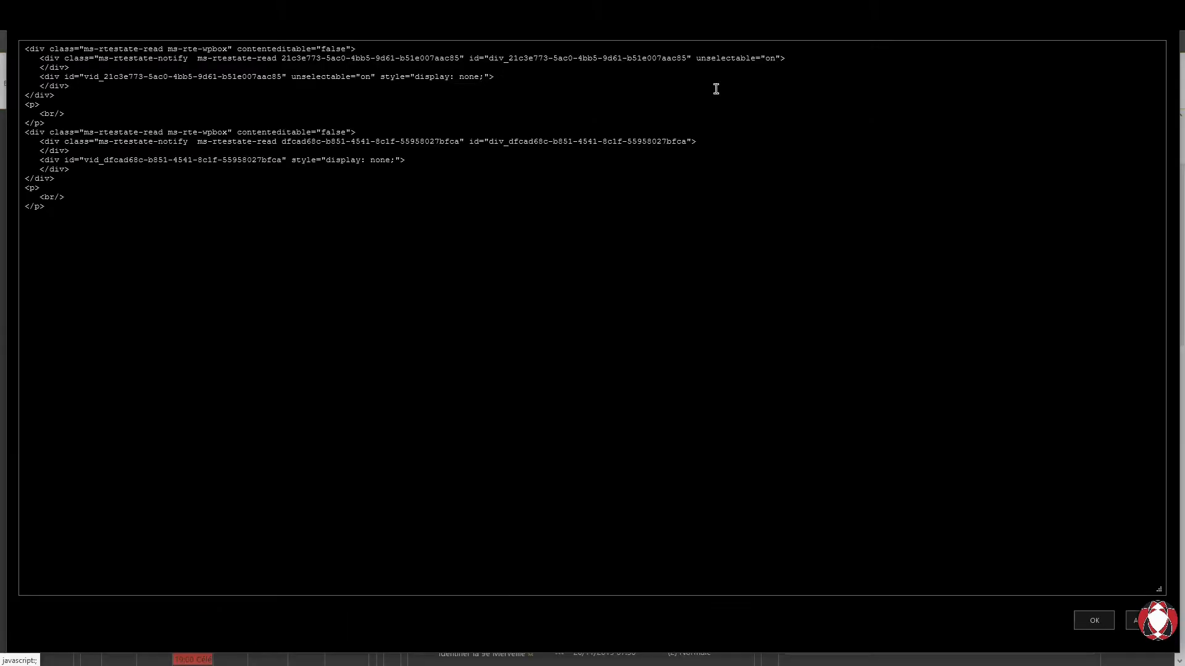
left_click_drag(47, 124, 10, 103)
key("Delete")
type("<br/> <hr/> <br/>")
left_click(59, 227)
key("shift+Up")
key("shift+Up")
key("shift+Home")
type("<br/> <hr/> <br/>")
left_click(1090, 619)
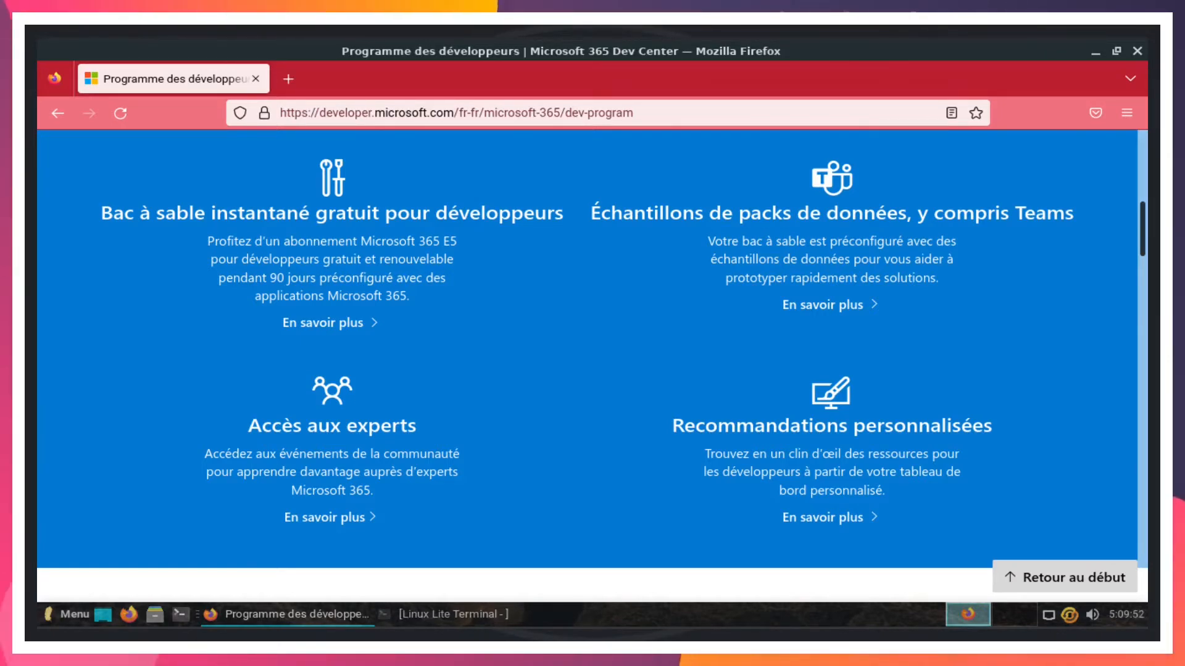
- Scroll the Programme des développeurs page down to the 'Bac à sable instantané Microsoft 365 E5 gratuit' section
scroll(592, 364, "down", 5)
scroll(592, 364, "down", 4)
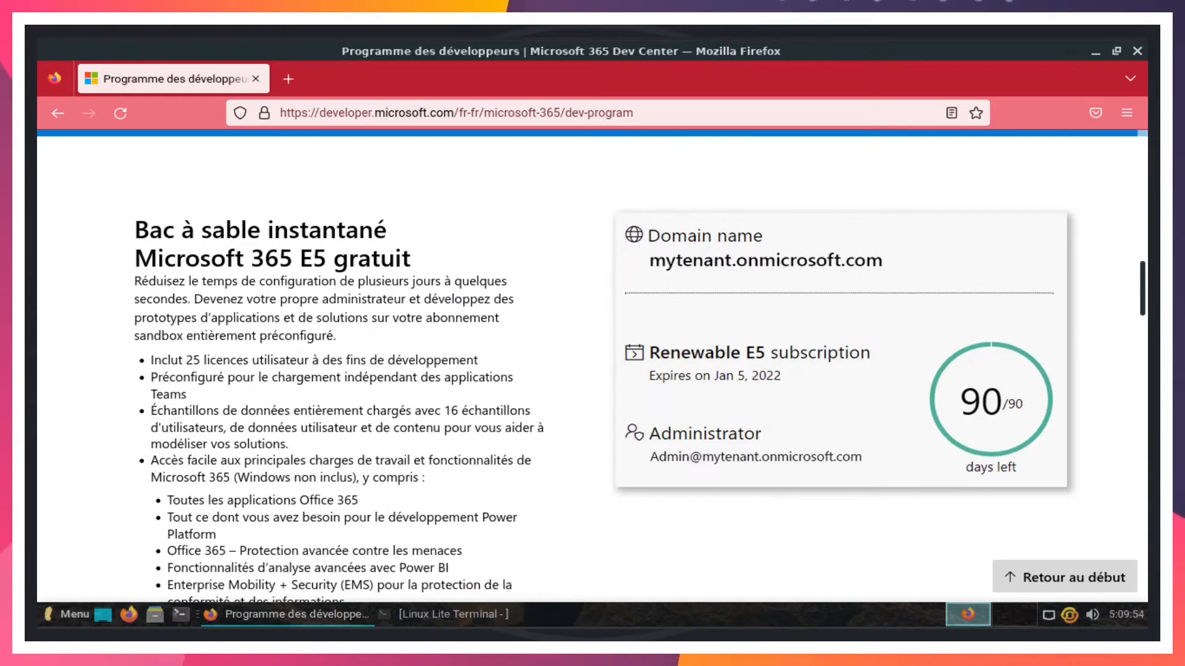
scroll(593, 364, "down", 1)
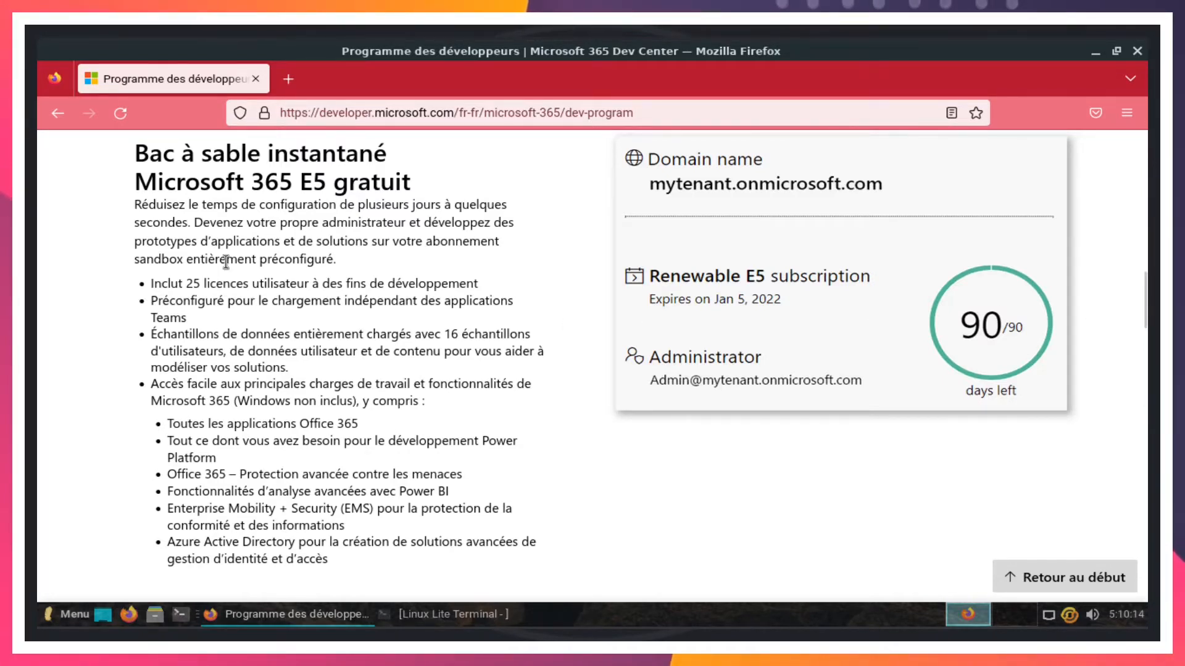
double_click(354, 176)
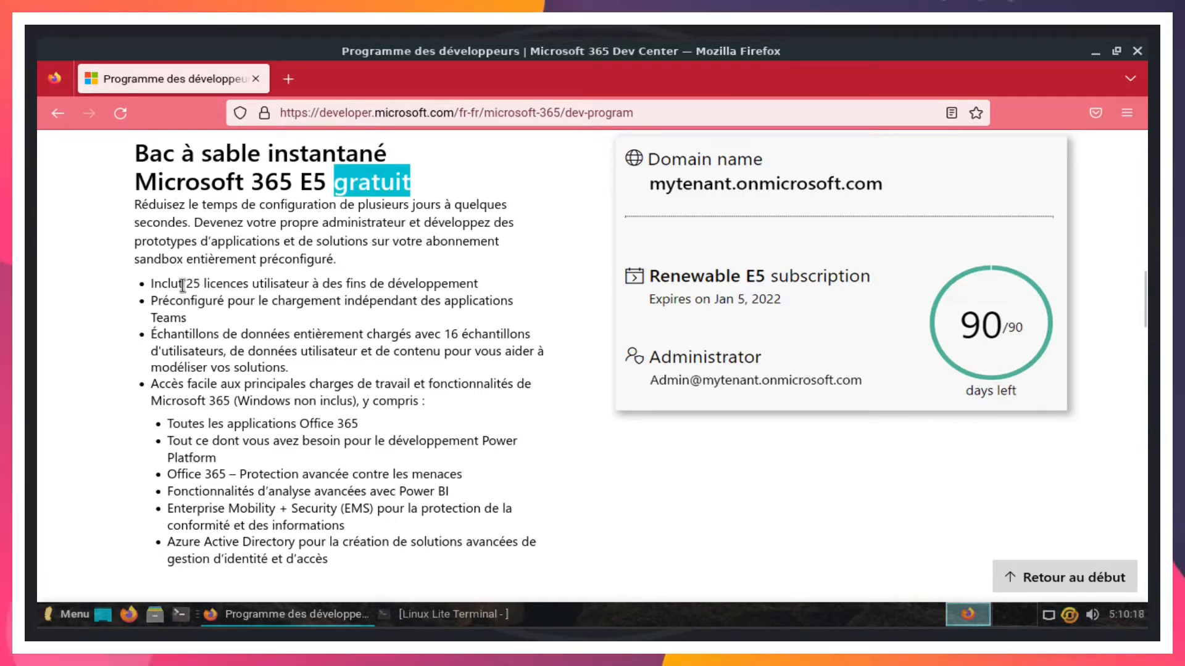
left_click_drag(185, 285, 316, 286)
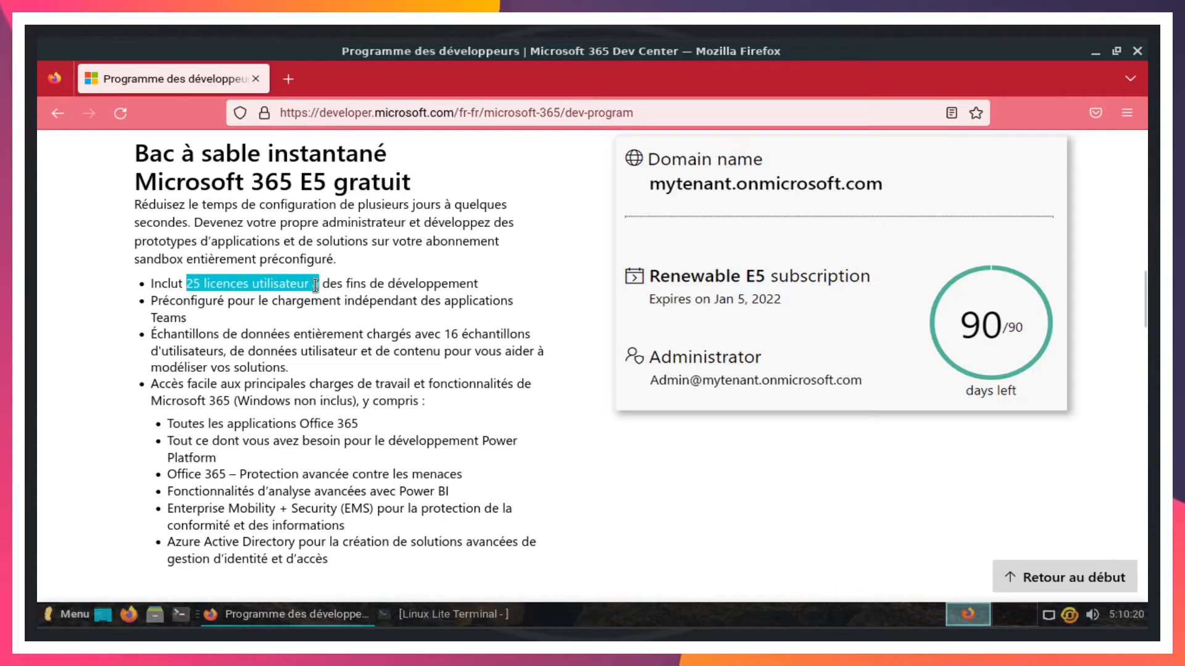
left_click(448, 279)
double_click(447, 279)
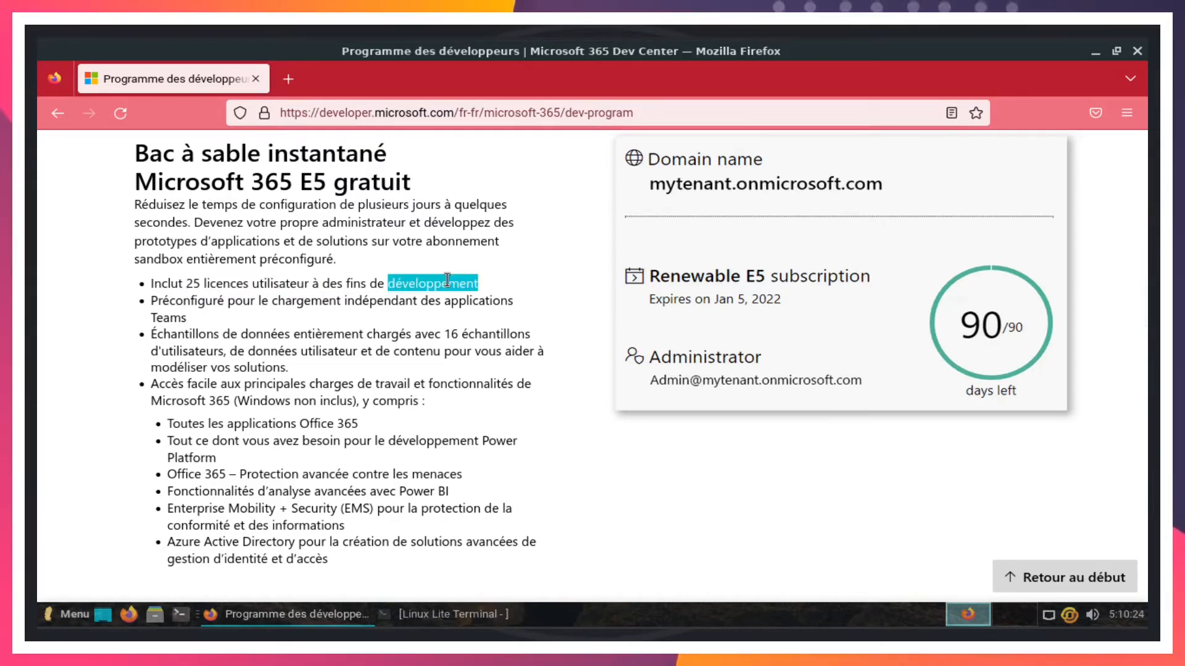
left_click(501, 250)
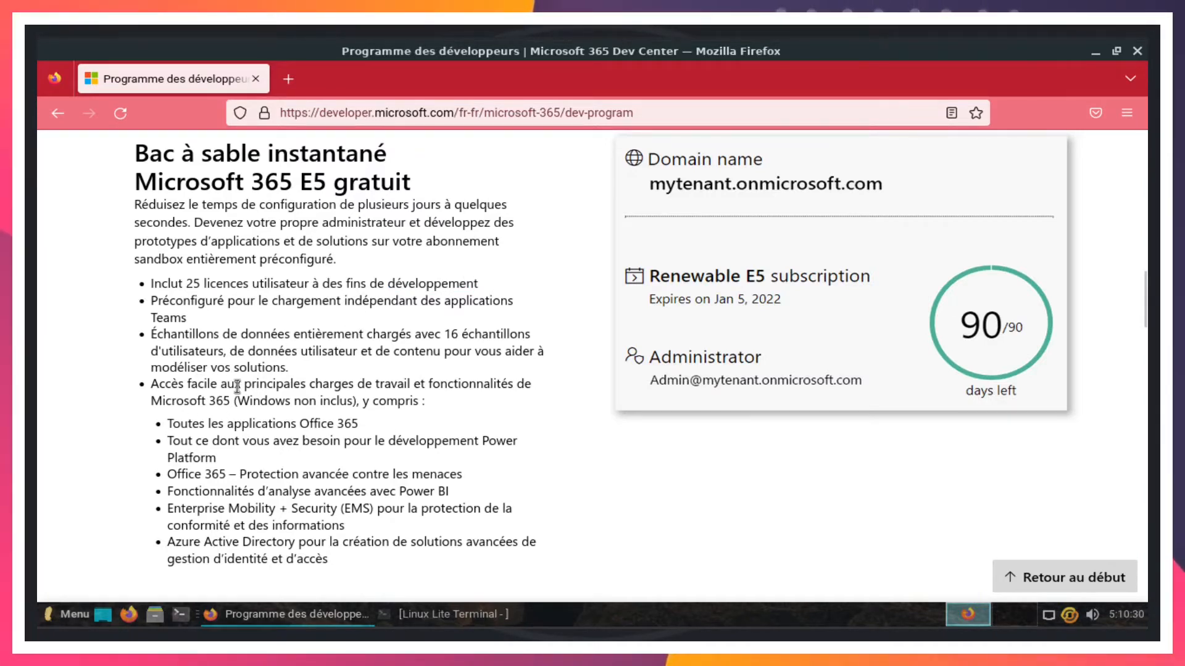
left_click_drag(252, 385, 231, 400)
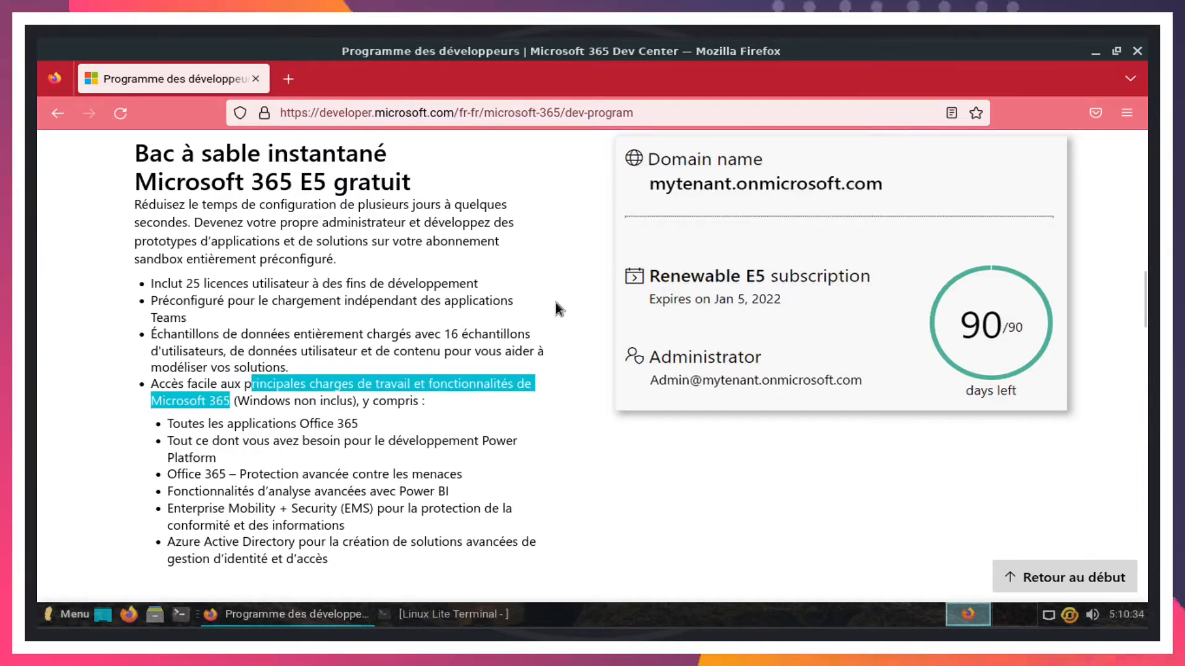
left_click(444, 403)
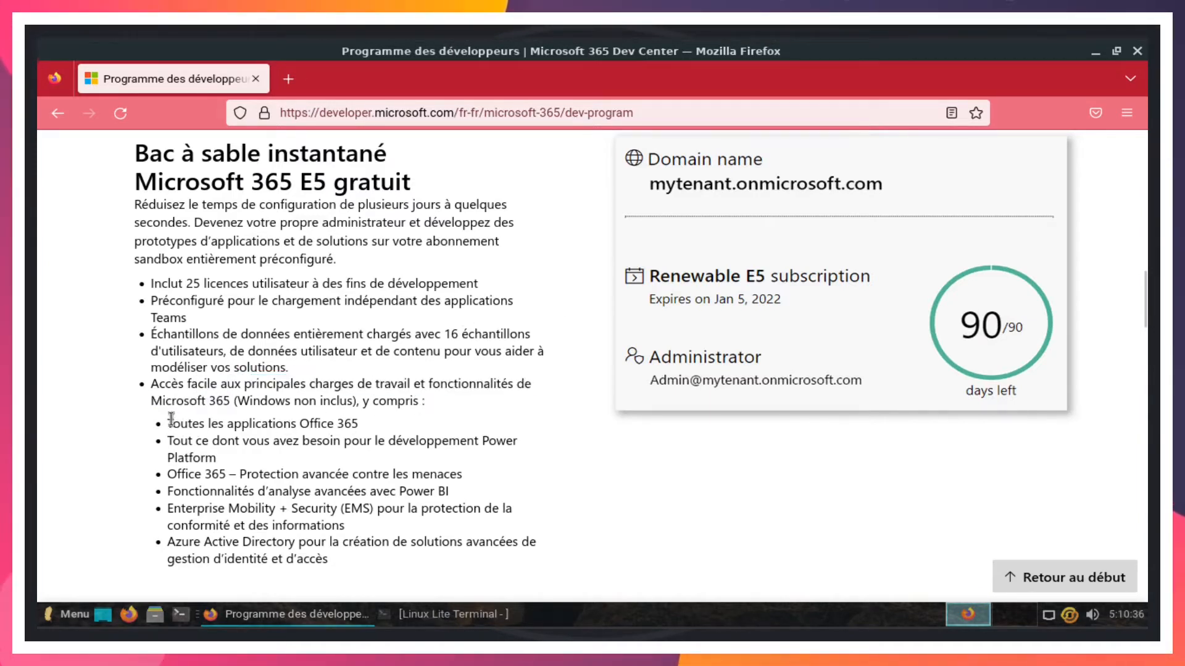
left_click_drag(170, 423, 377, 423)
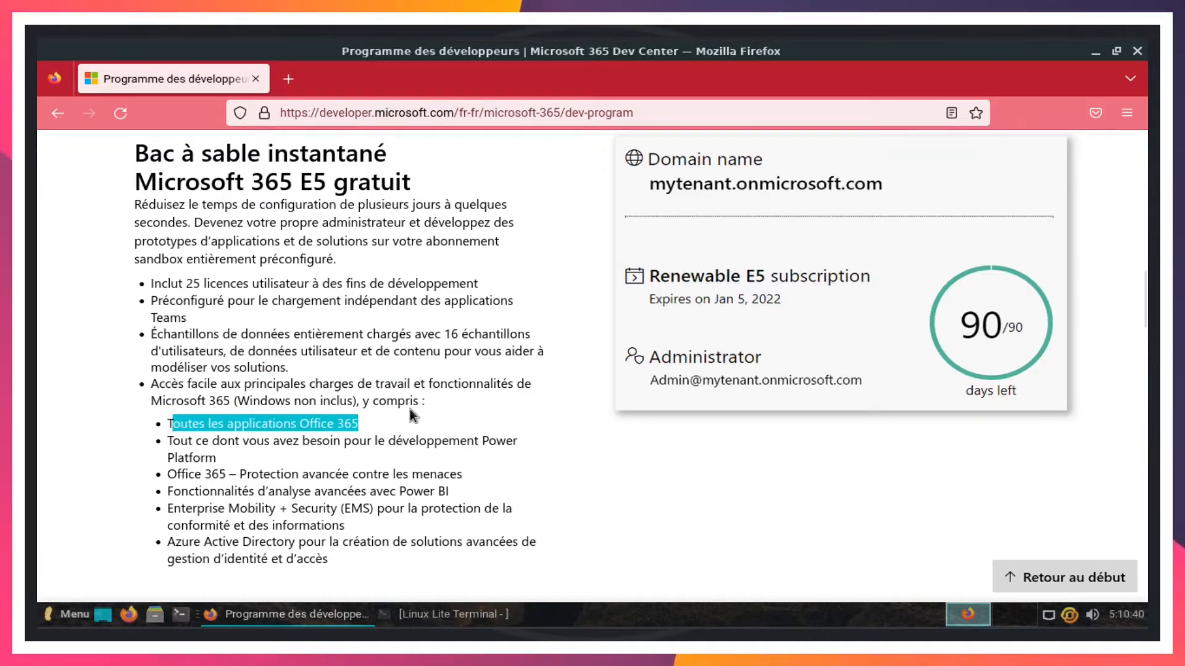
left_click(342, 433)
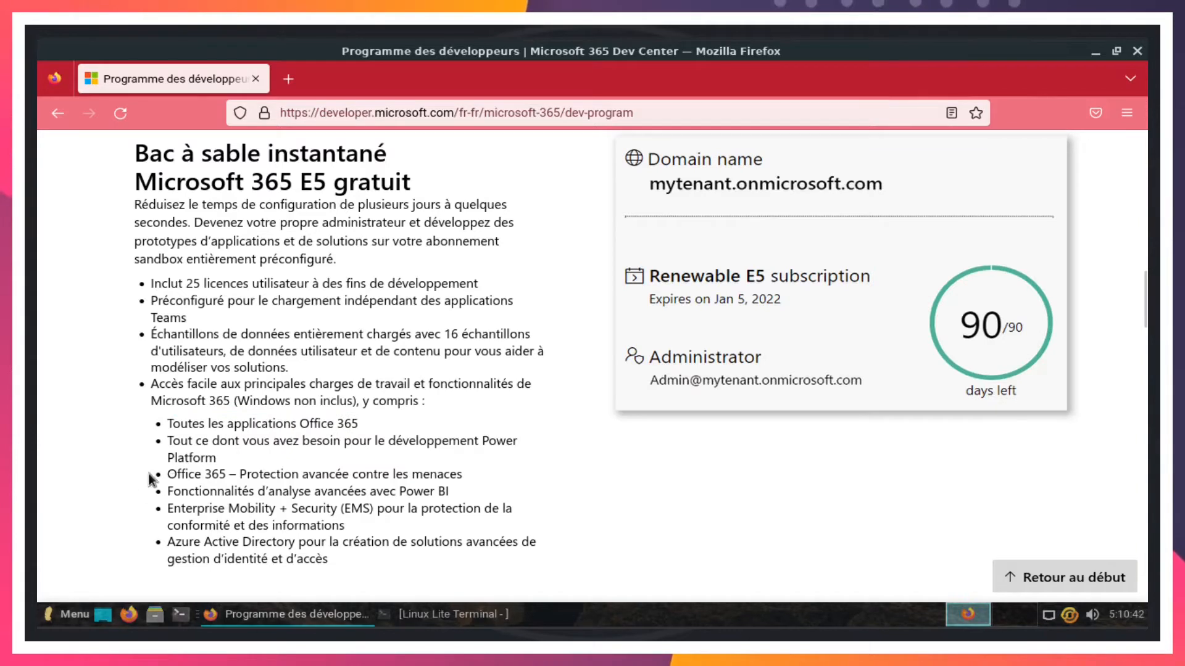
left_click_drag(168, 473, 220, 474)
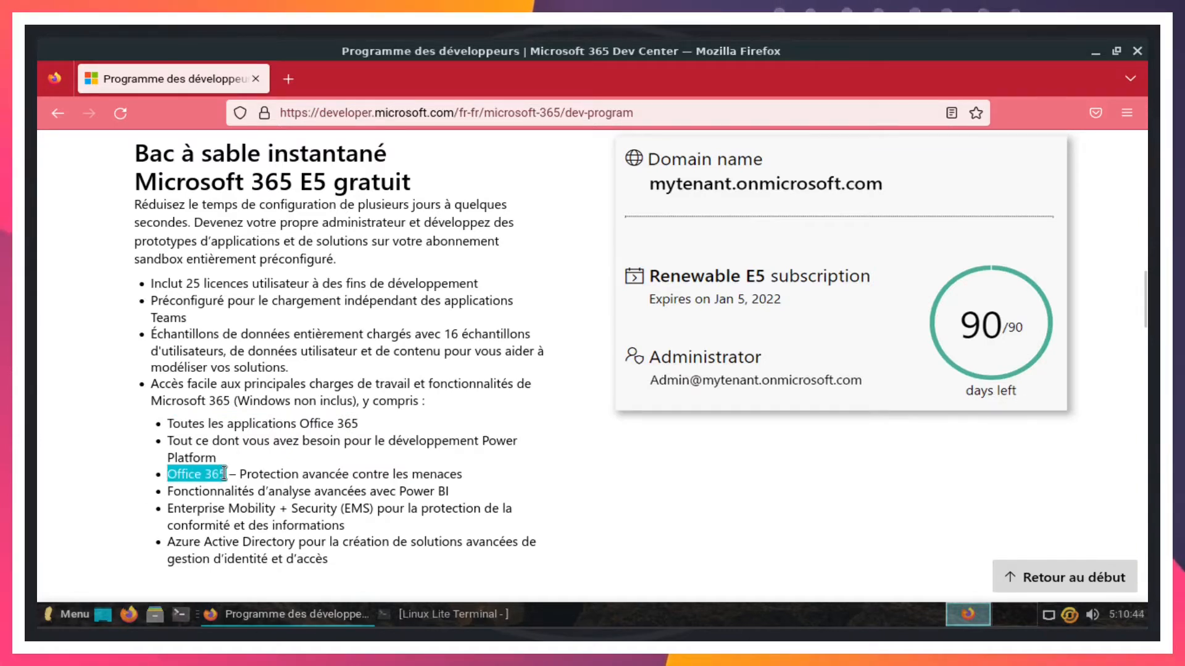
left_click(503, 453)
left_click_drag(485, 441, 217, 458)
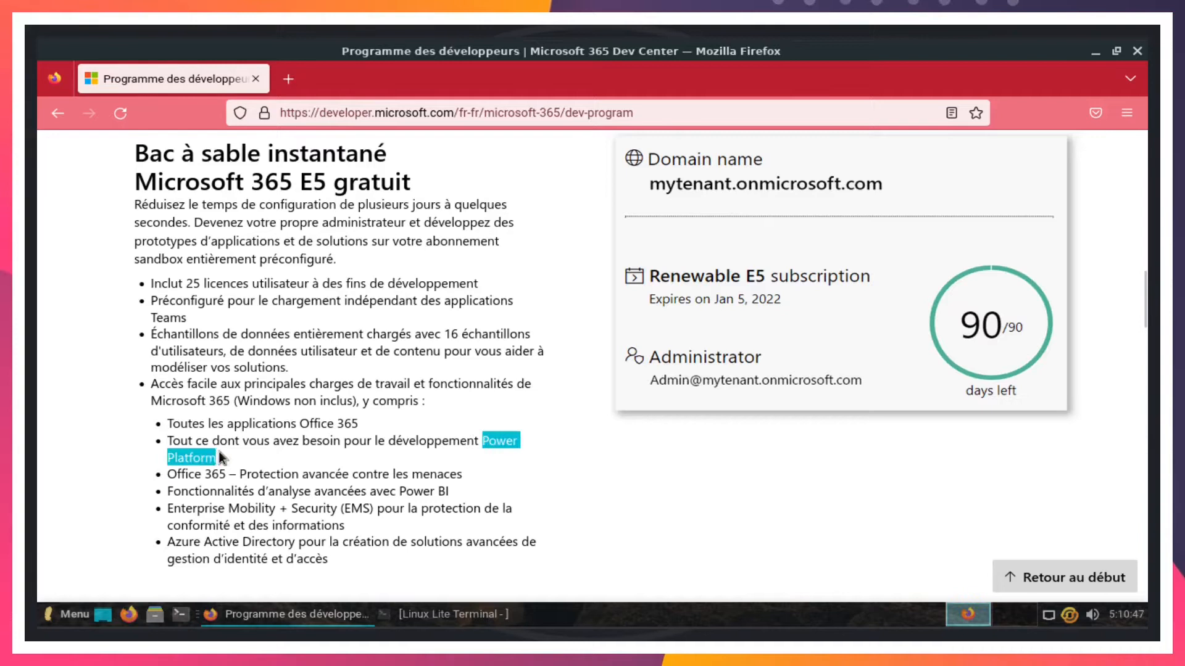
left_click(391, 423)
left_click_drag(167, 546, 297, 479)
scroll(211, 548, "down", 2)
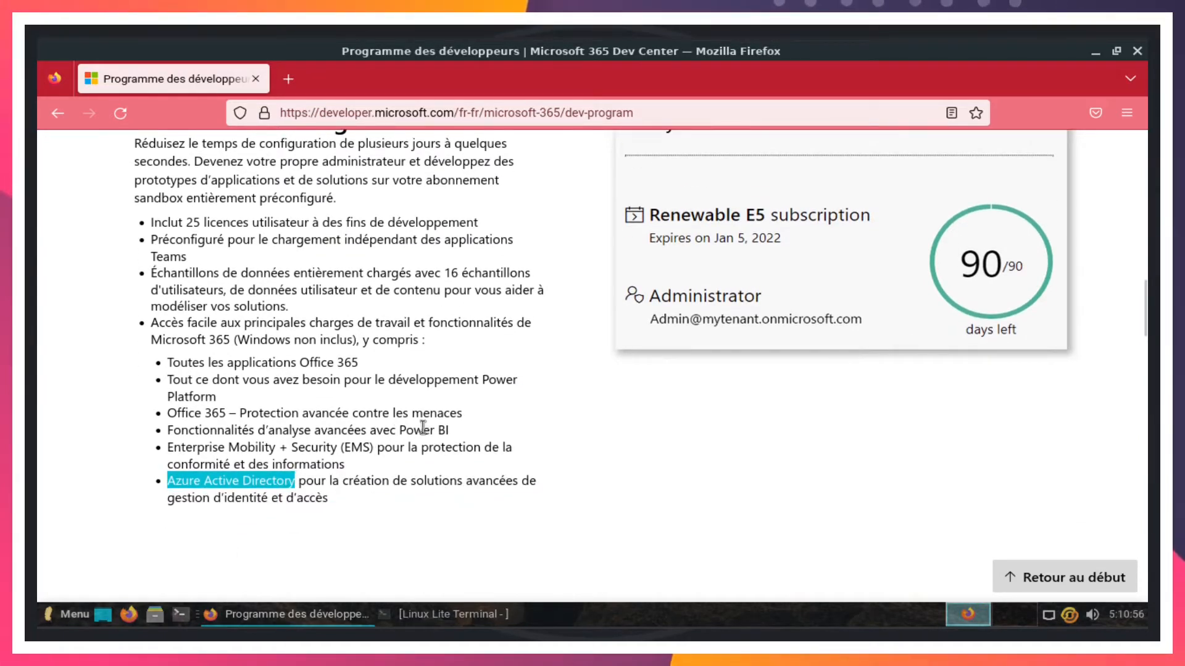
left_click_drag(399, 431, 452, 432)
- Scroll down to the 'Échantillons de packs de données, y compris Teams' section with its SharePoint Framework samples
left_click(472, 366)
scroll(471, 368, "up", 3)
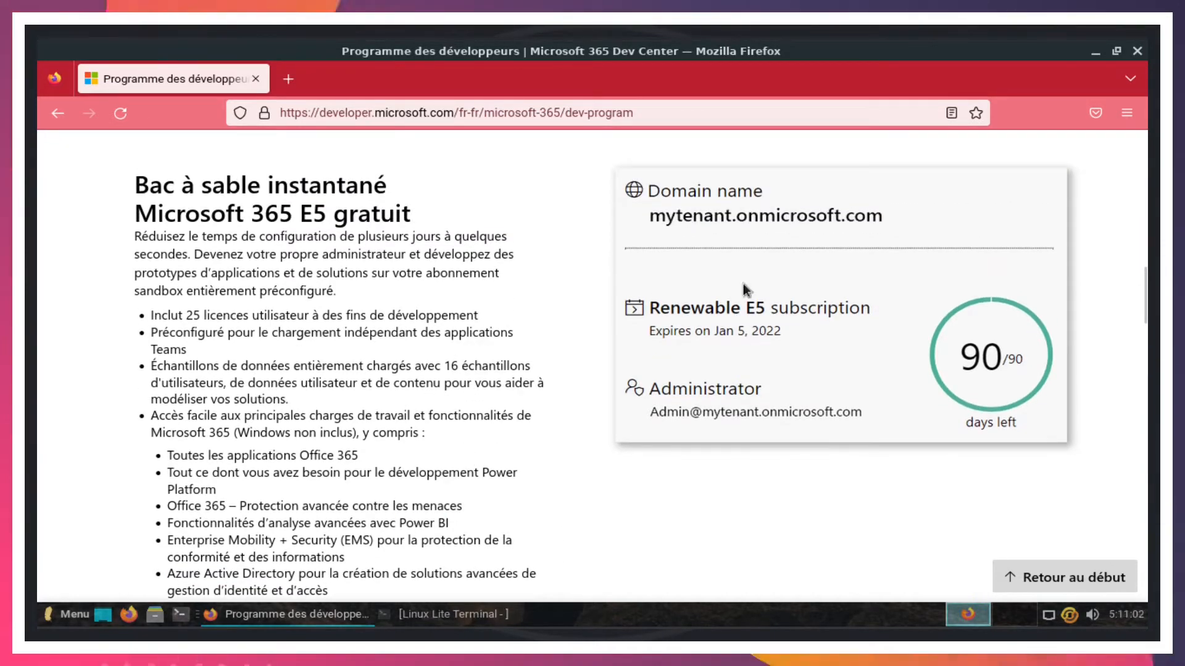
left_click_drag(1142, 292, 1143, 376)
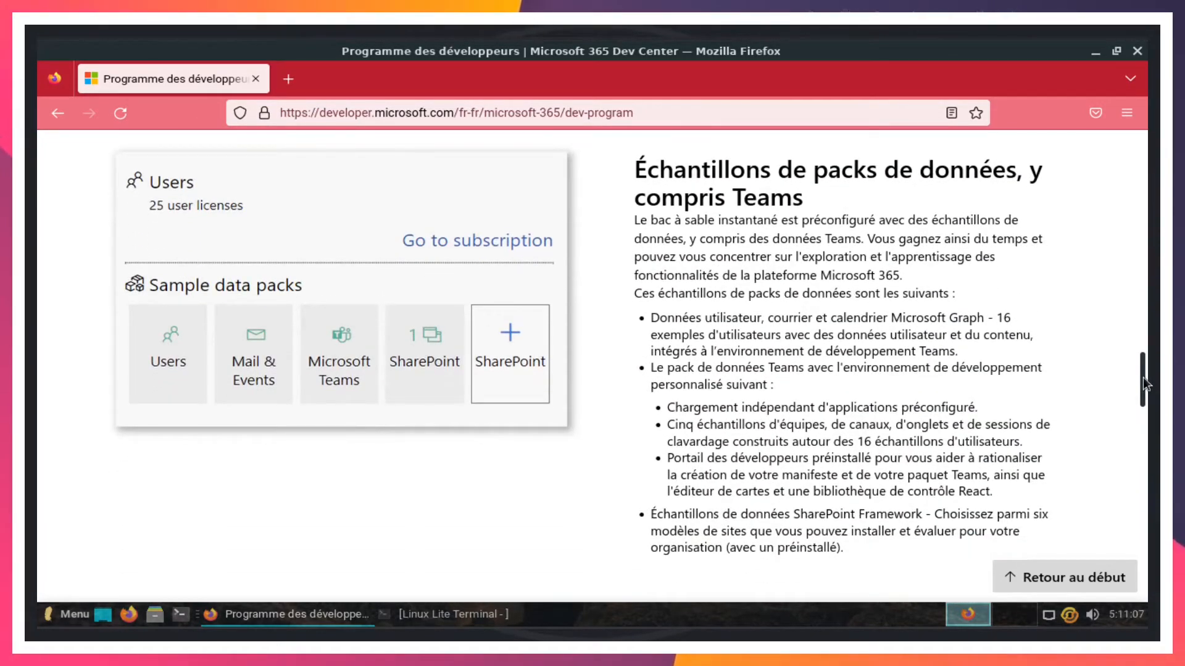
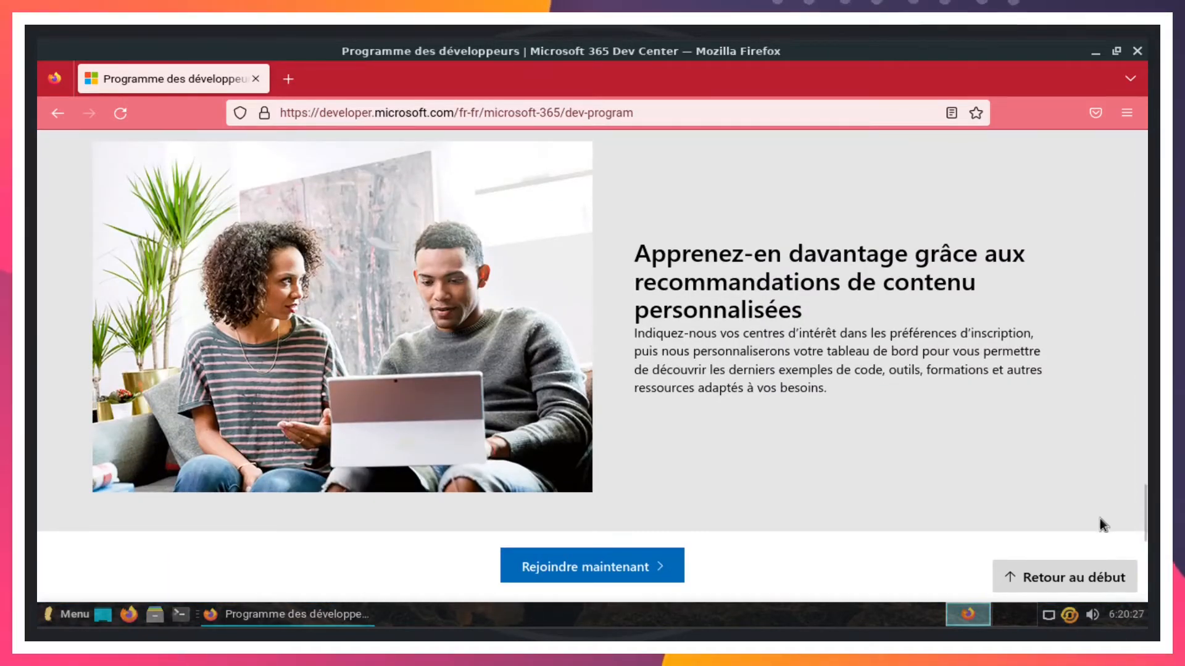
- Return to the top of the French Developer Program page
left_click(1065, 577)
- Join the program by creating a new Microsoft account and solving the image verification puzzles
left_click(209, 418)
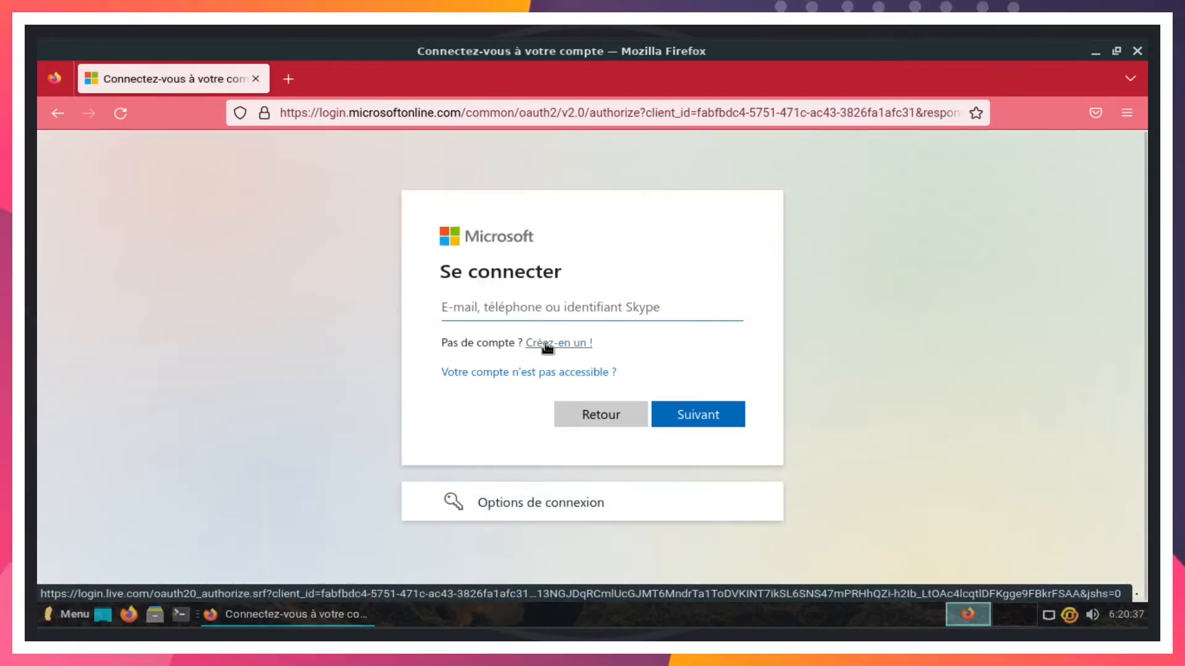
left_click(543, 343)
left_click(549, 345)
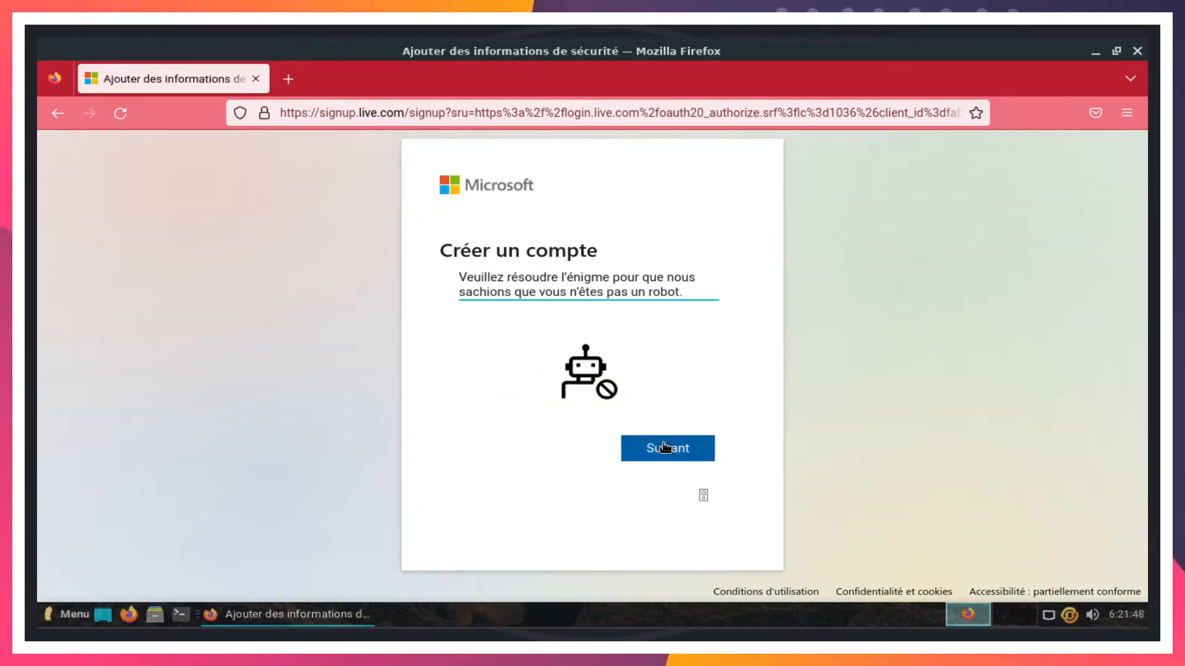
left_click(664, 447)
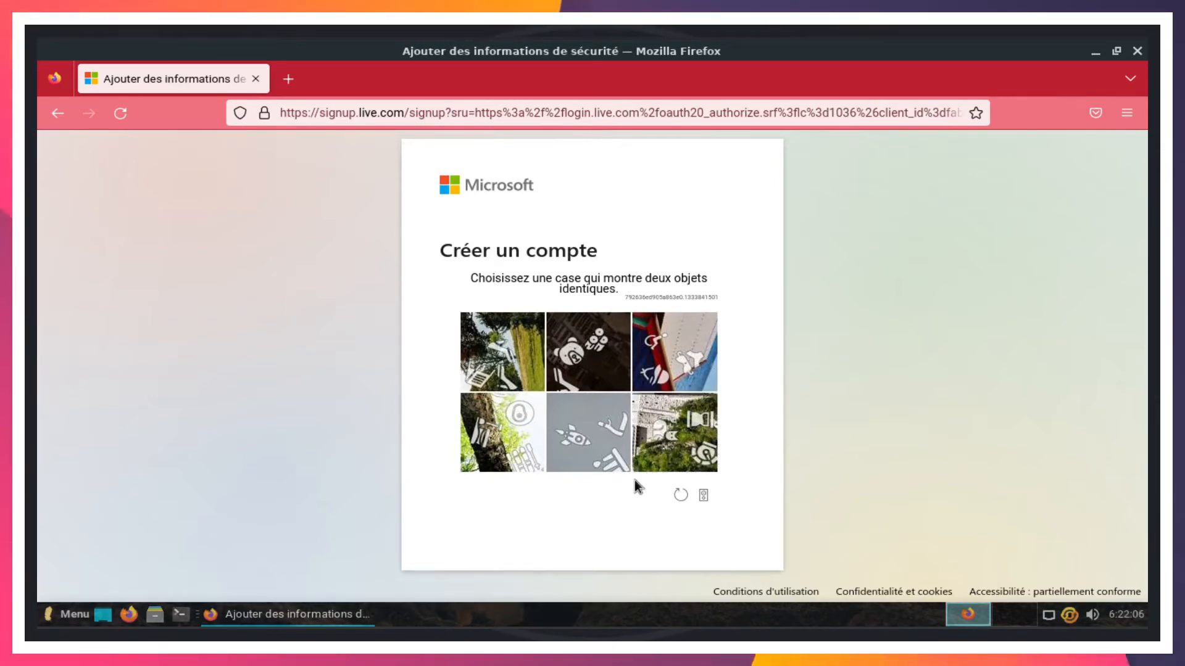
left_click(514, 354)
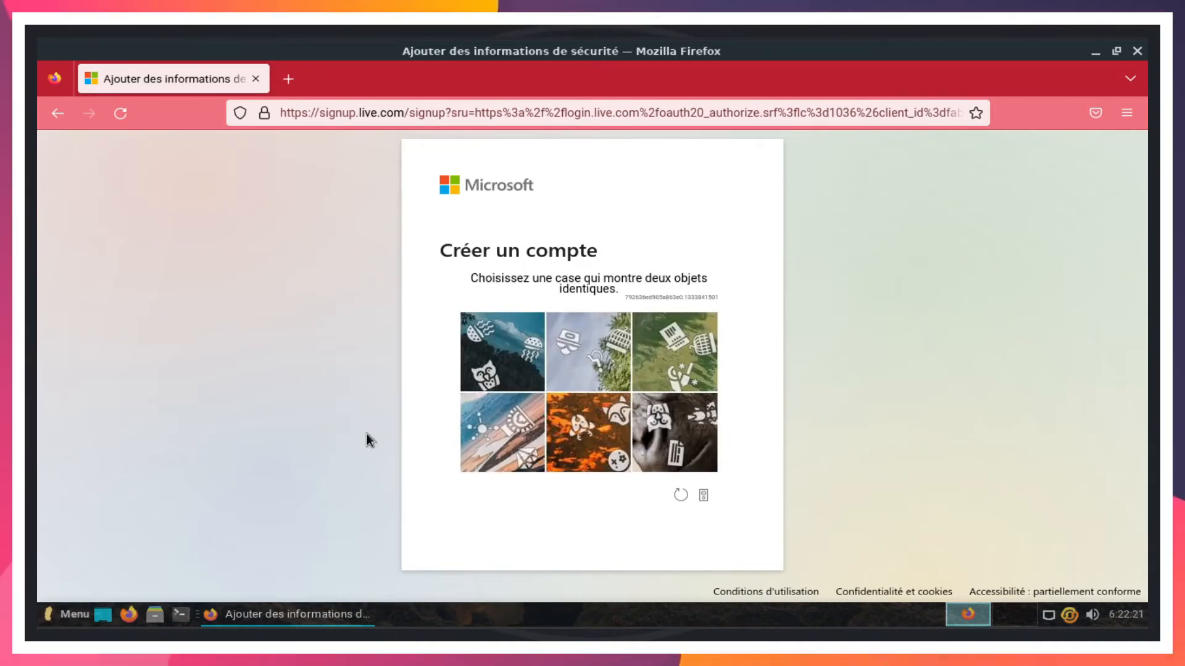
left_click(496, 364)
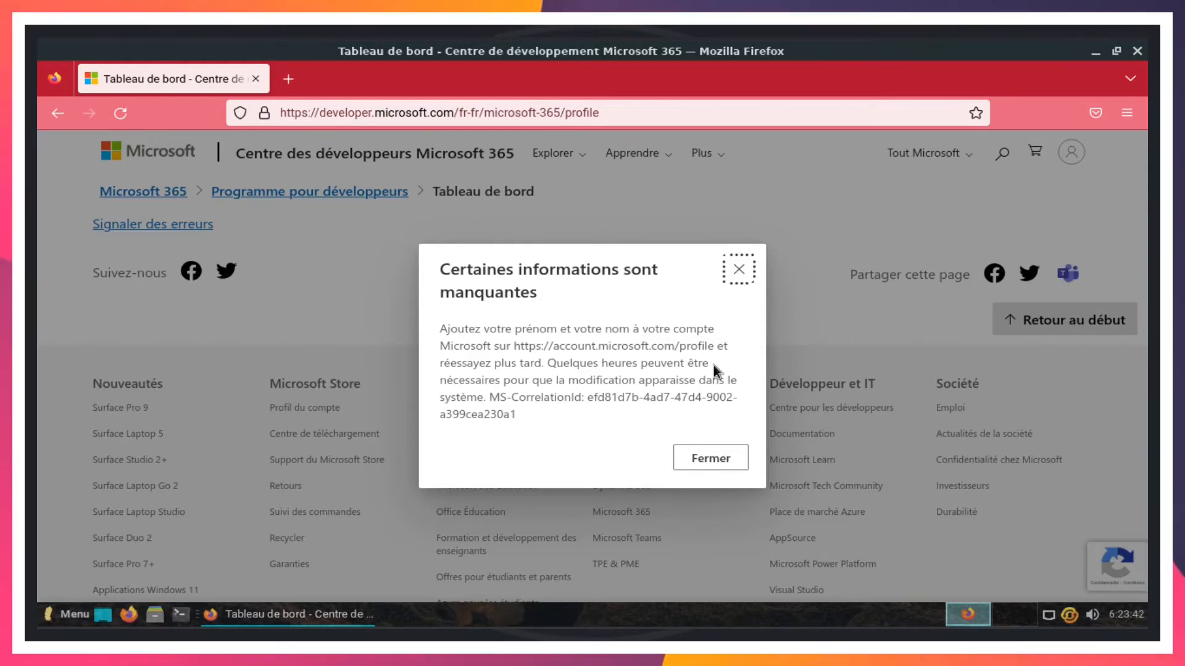
- Go to the Microsoft account profile page and dismiss its welcome message
left_click(673, 110)
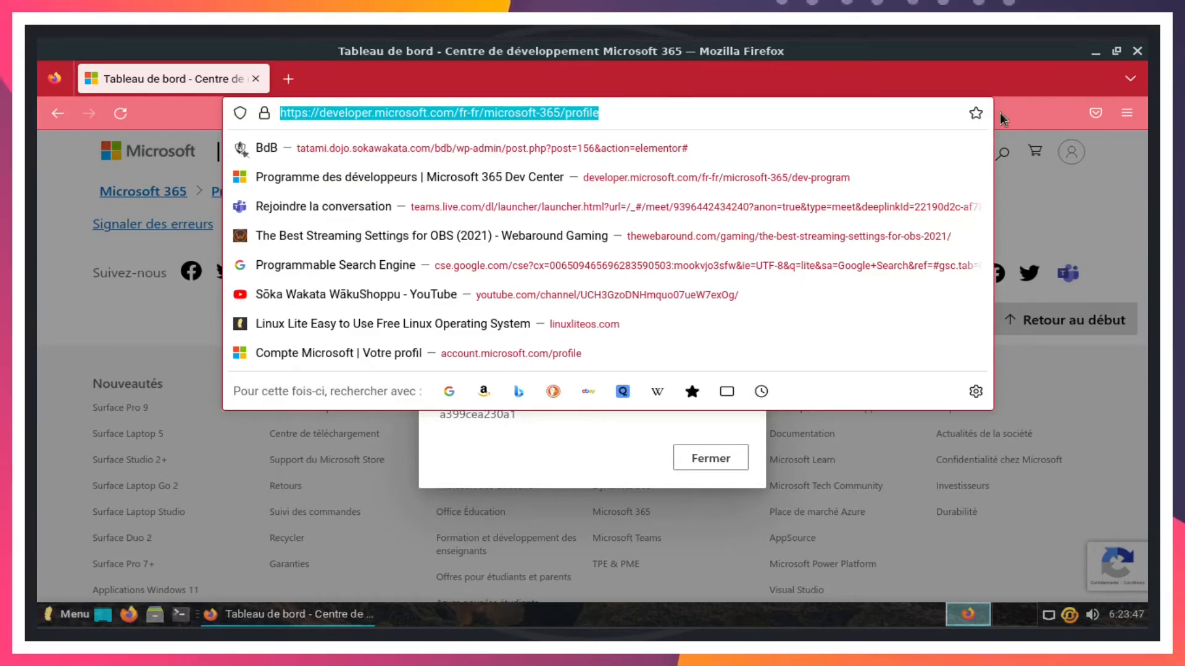
left_click(1043, 110)
left_click(723, 453)
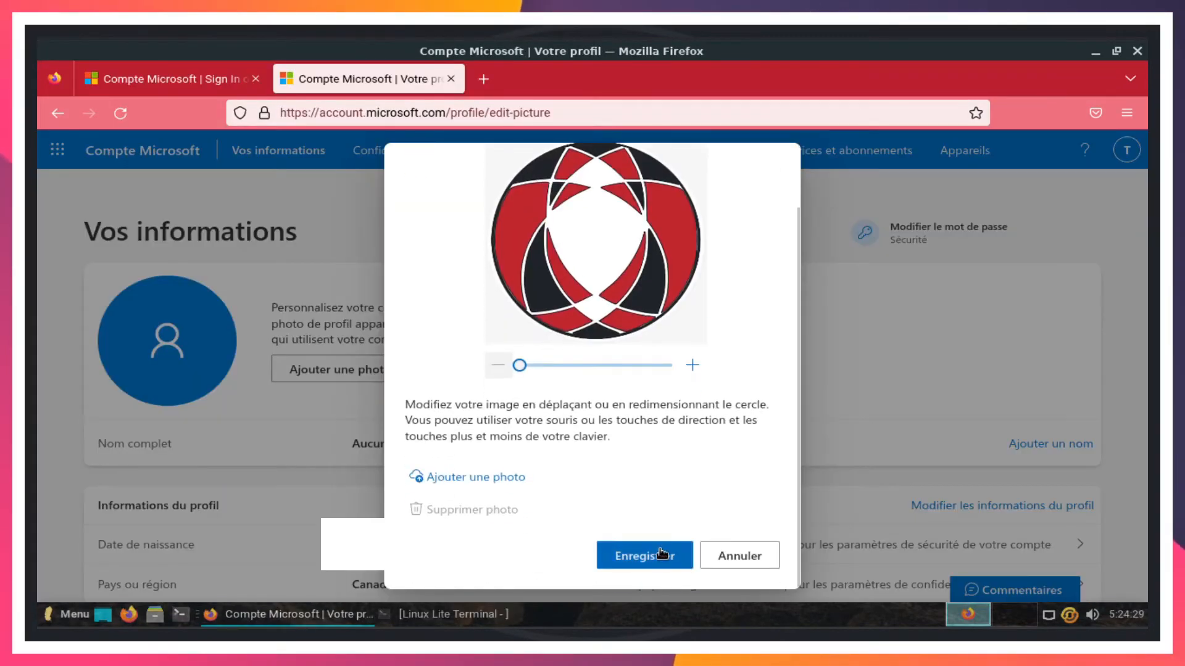
left_click(652, 556)
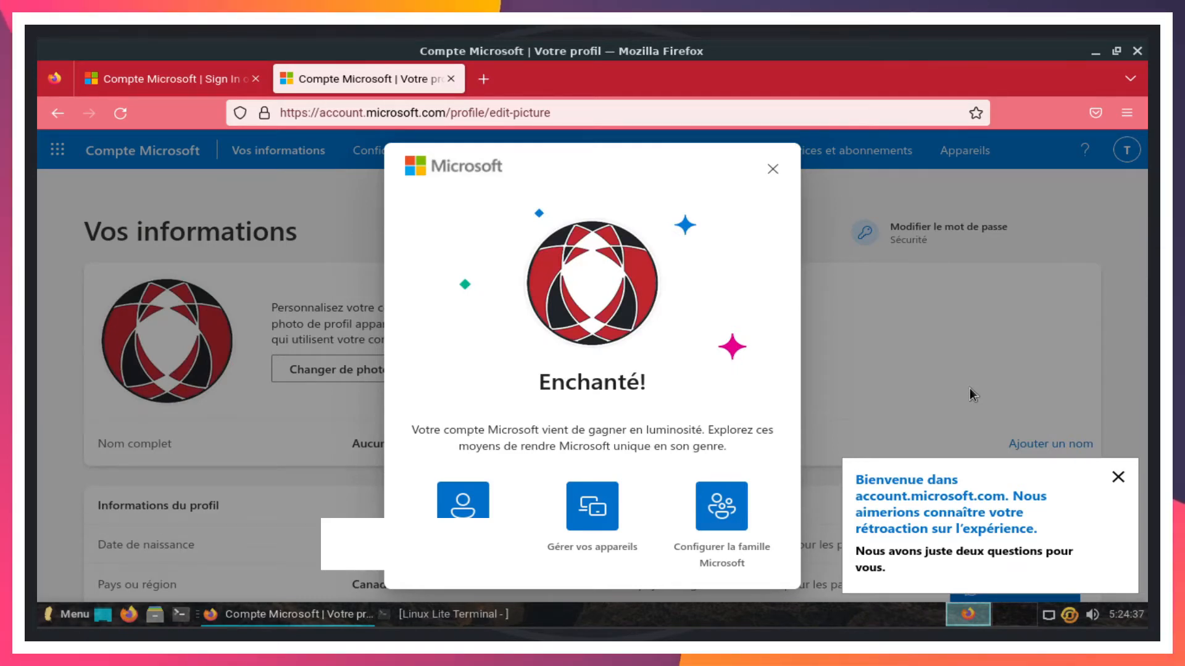
scroll(774, 294, "down", 2)
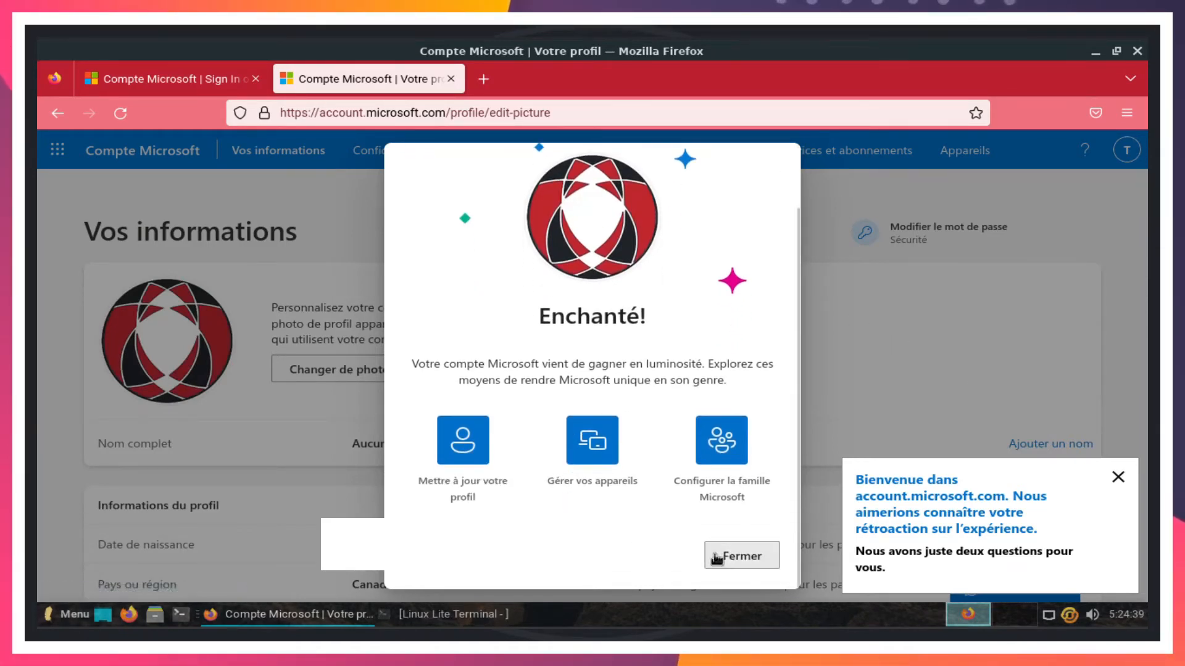
left_click(756, 556)
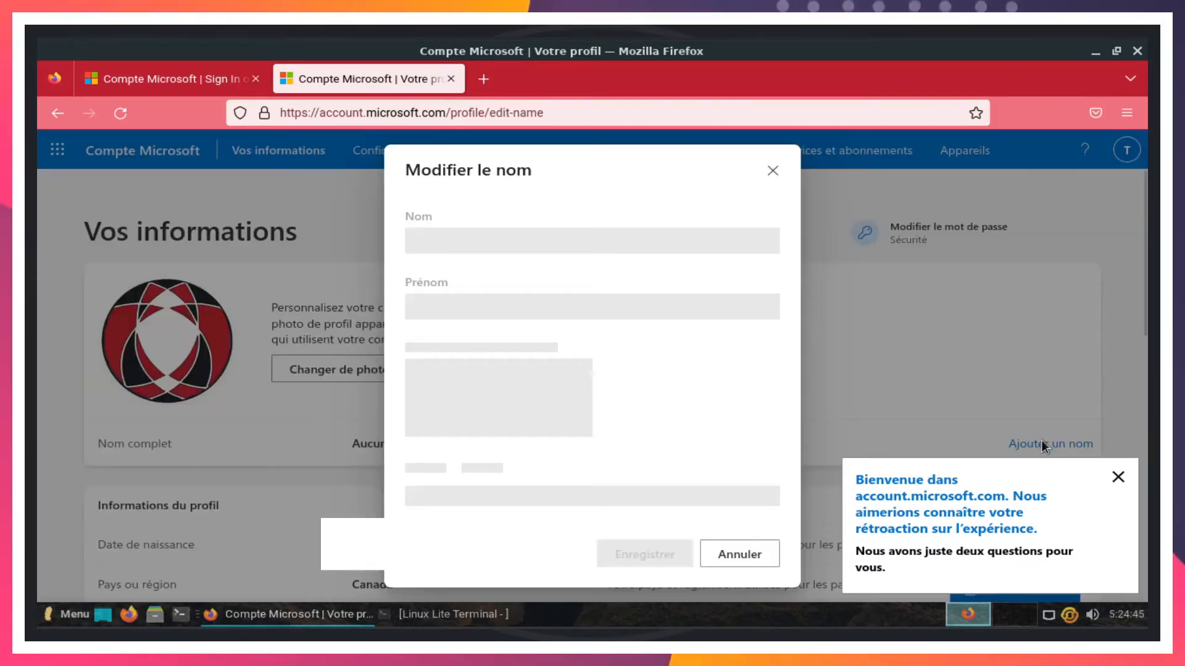
- Enter the account's first and last name, then type the captcha characters
key("Tab")
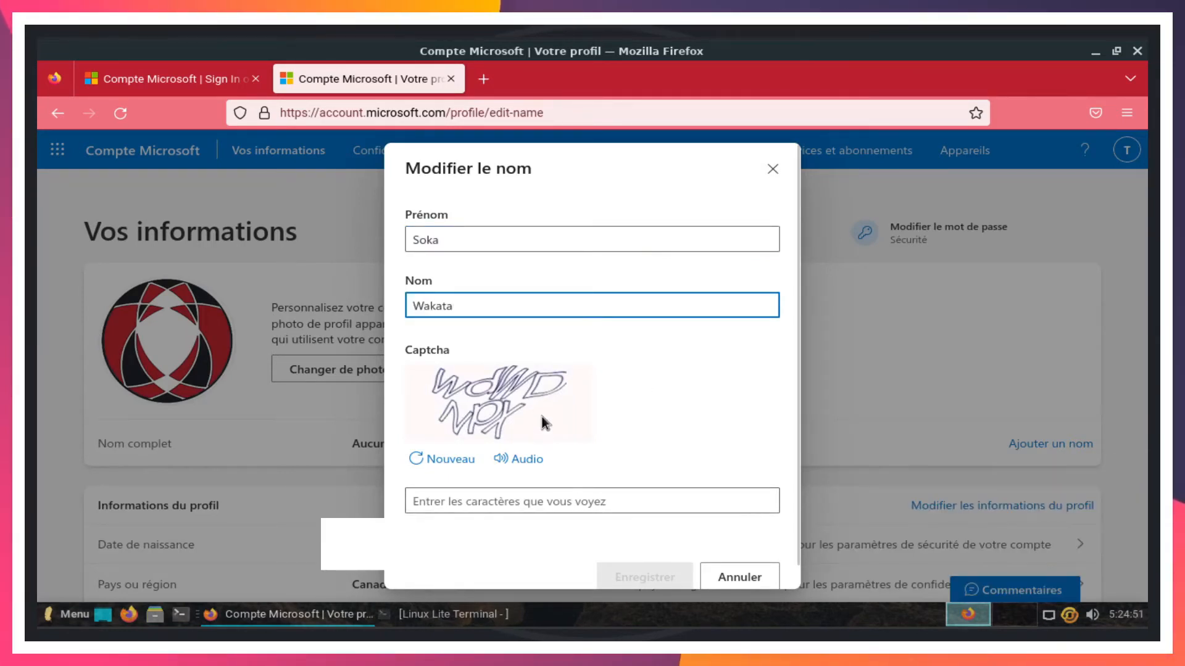
left_click(481, 503)
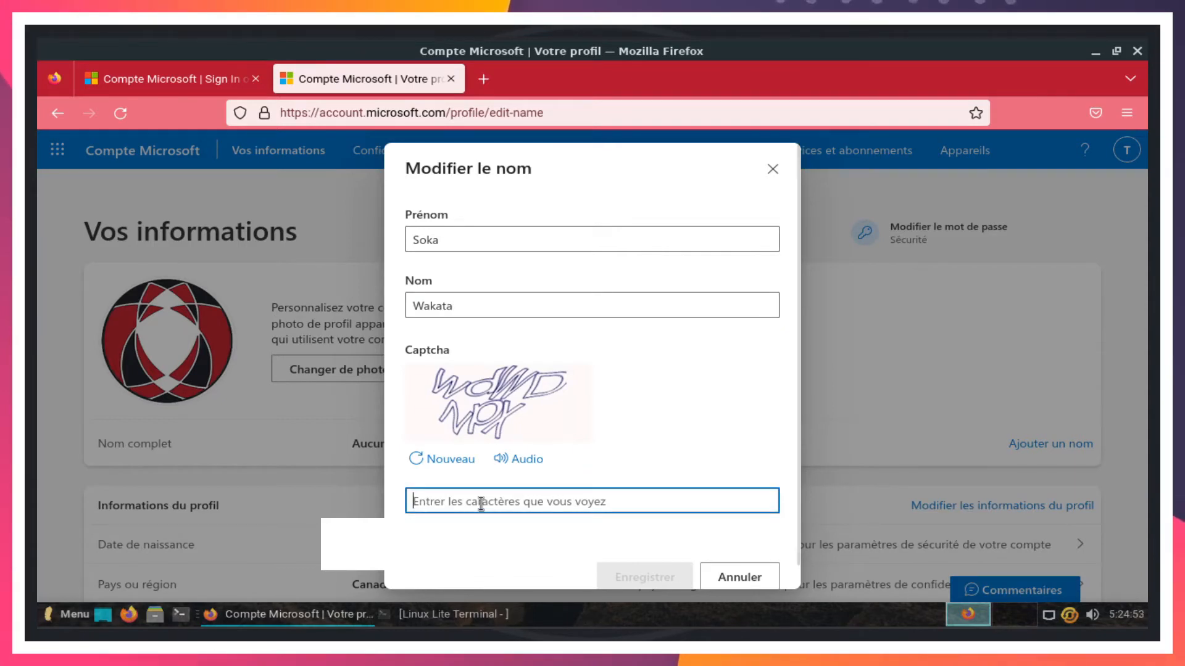
type("W")
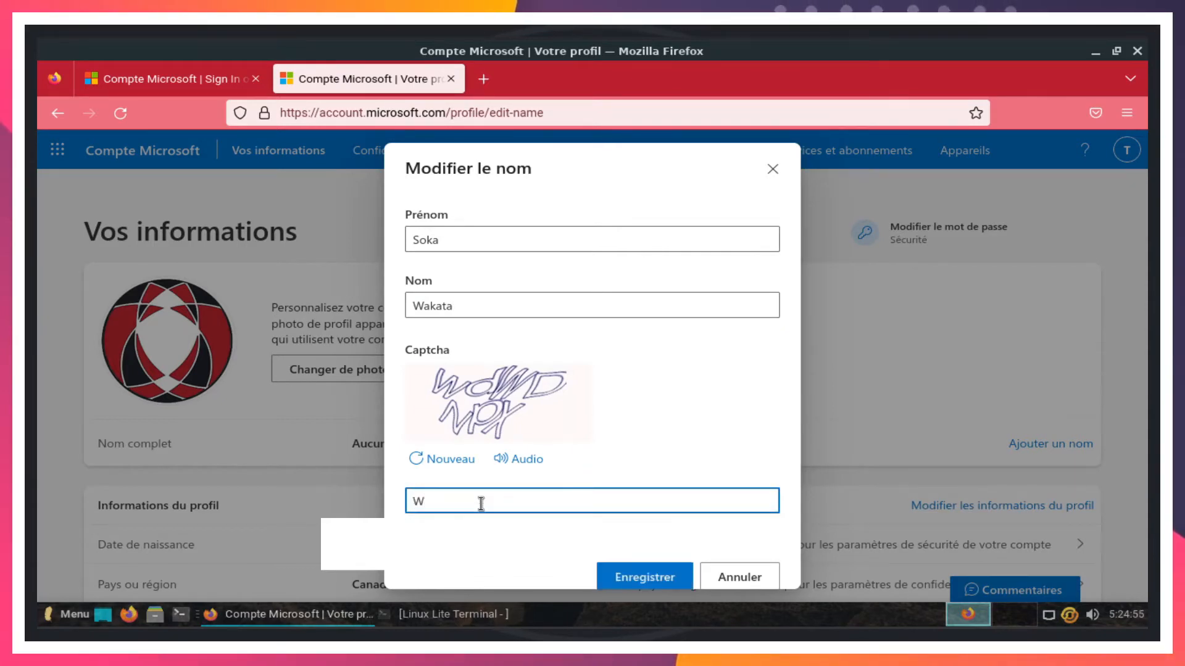
type("o")
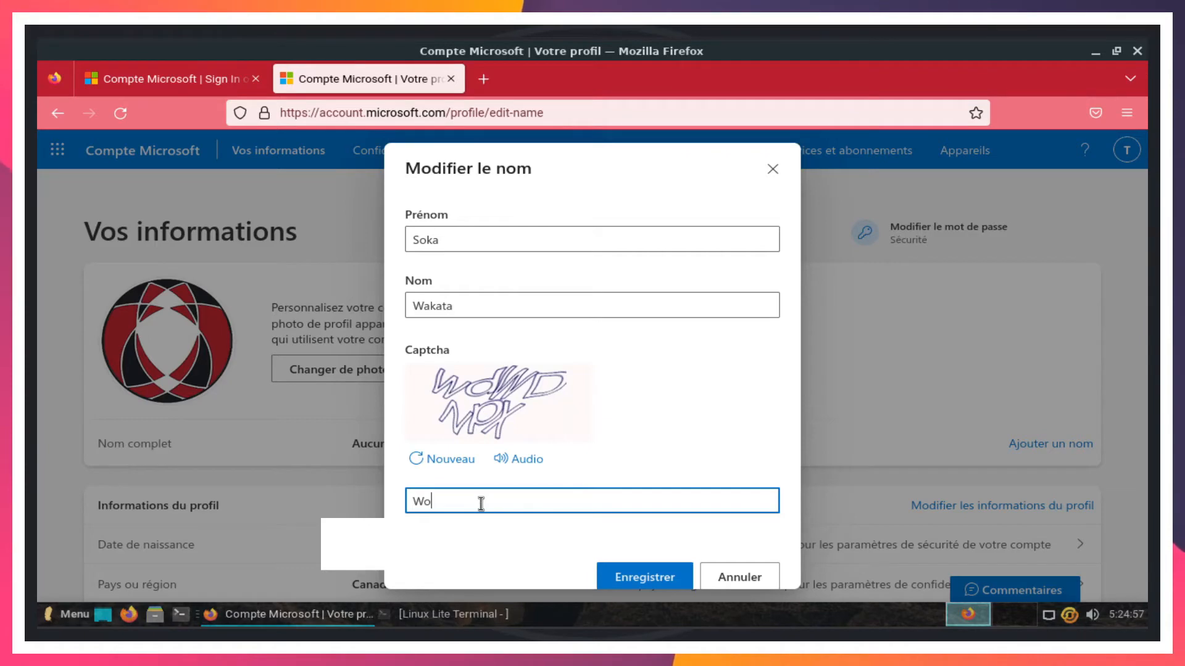
key("BackSpace")
type("d")
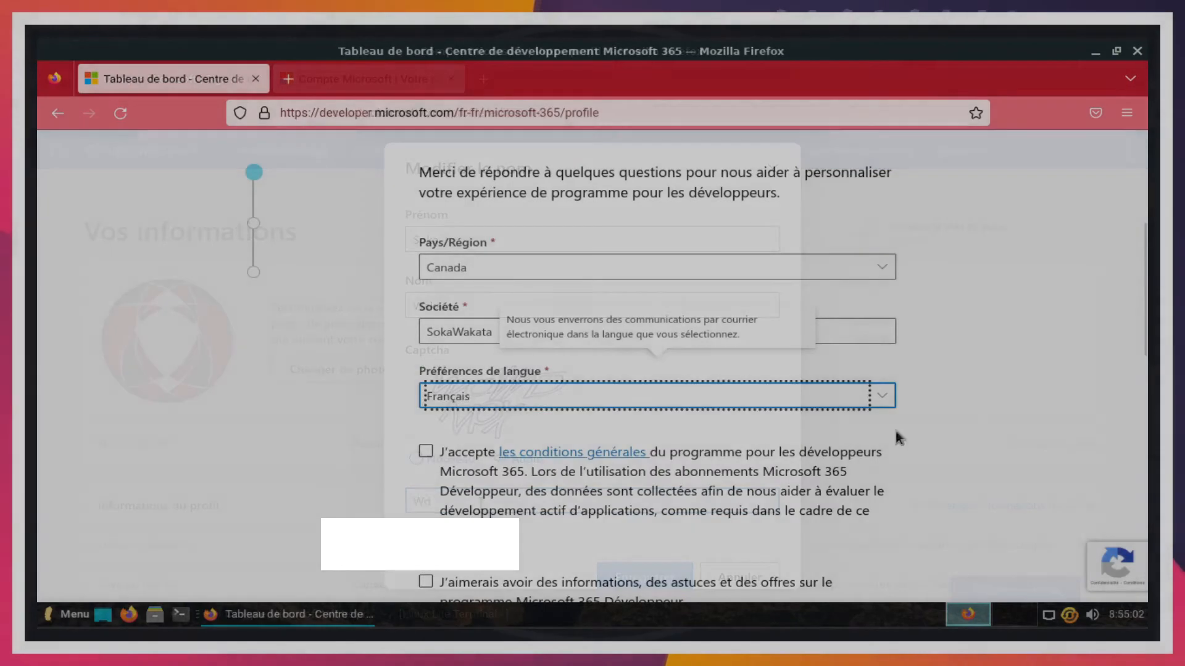
- Accept the program terms and choose 'Applications destinées à un usage interne' as main interest
scroll(968, 403, "down", 4)
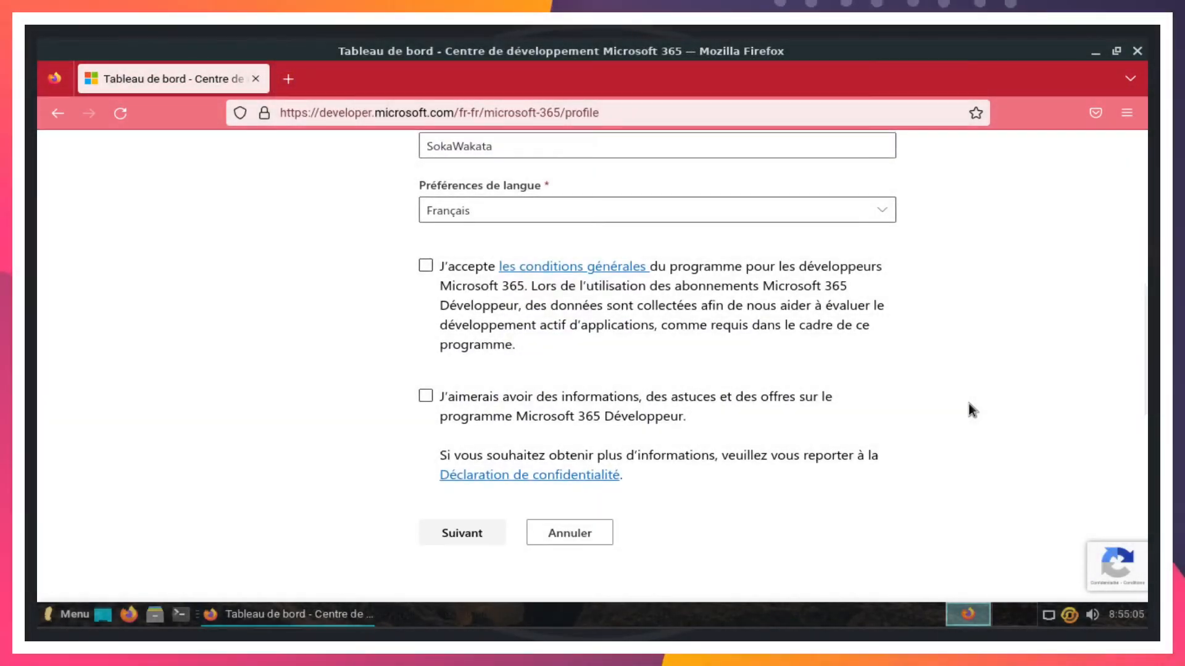
left_click(426, 265)
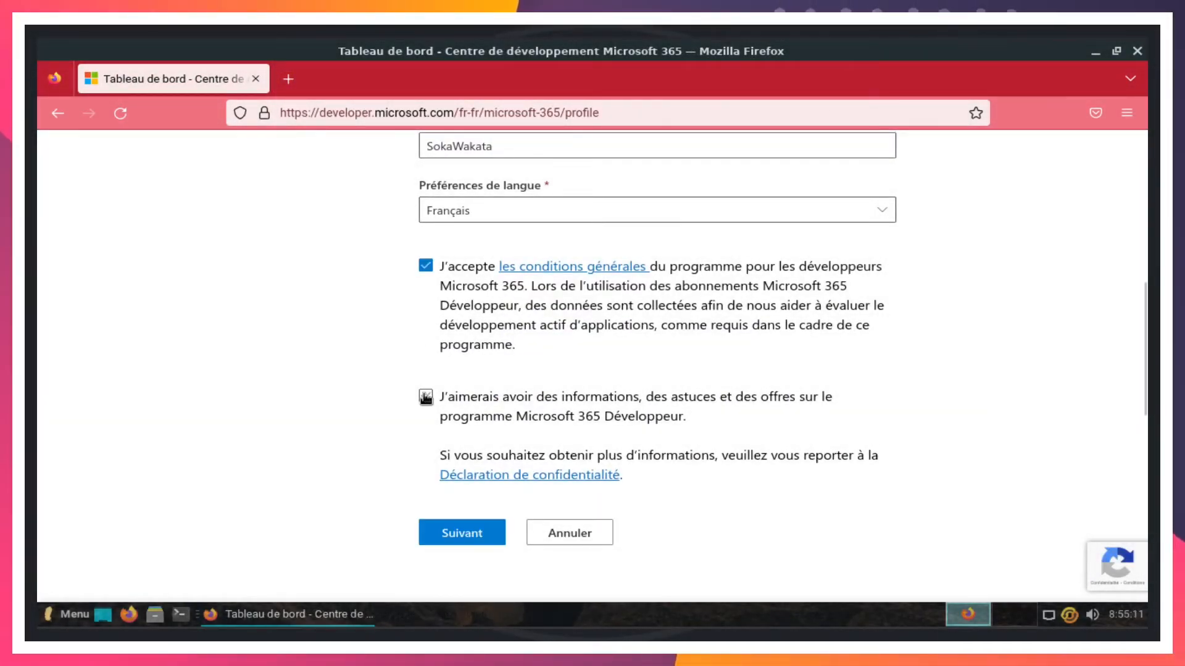
left_click(460, 534)
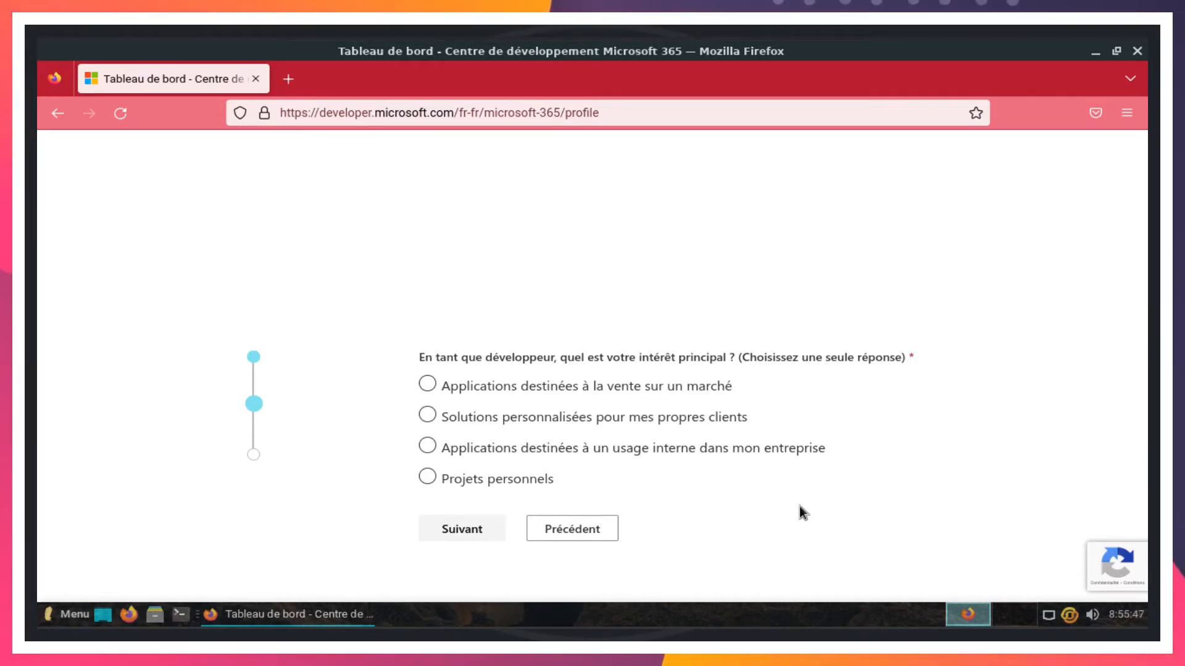
left_click(555, 452)
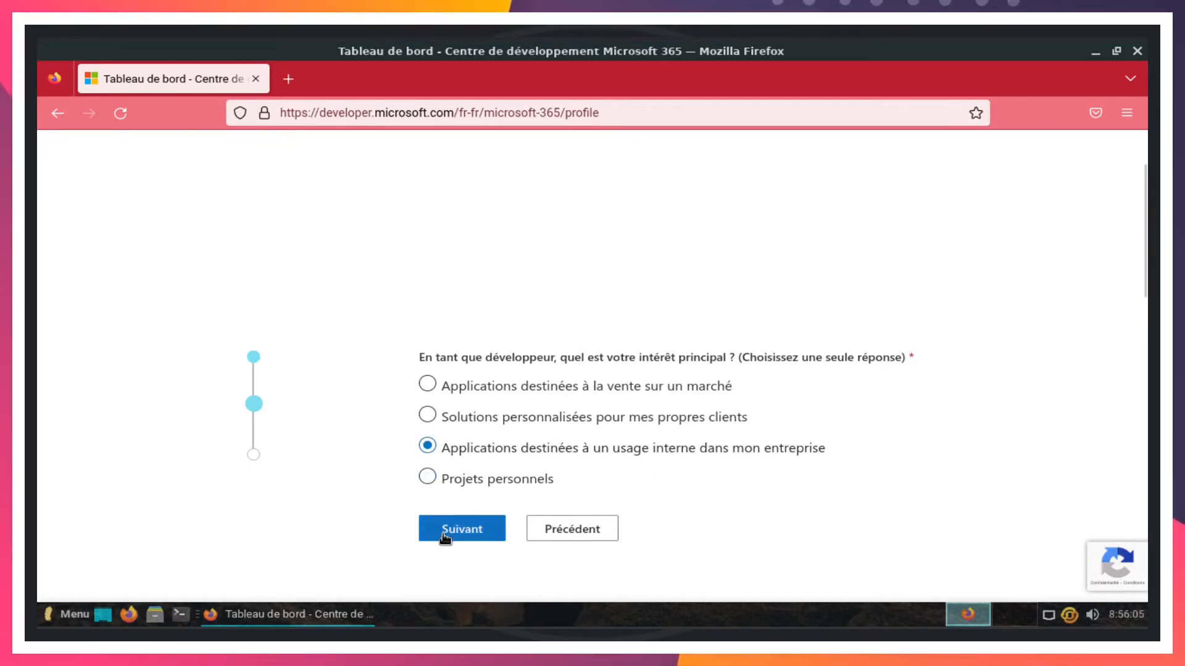
left_click(427, 478)
left_click(475, 529)
- Tick all development areas, including SharePoint Framework and Microsoft Graph, and save
scroll(736, 491, "down", 4)
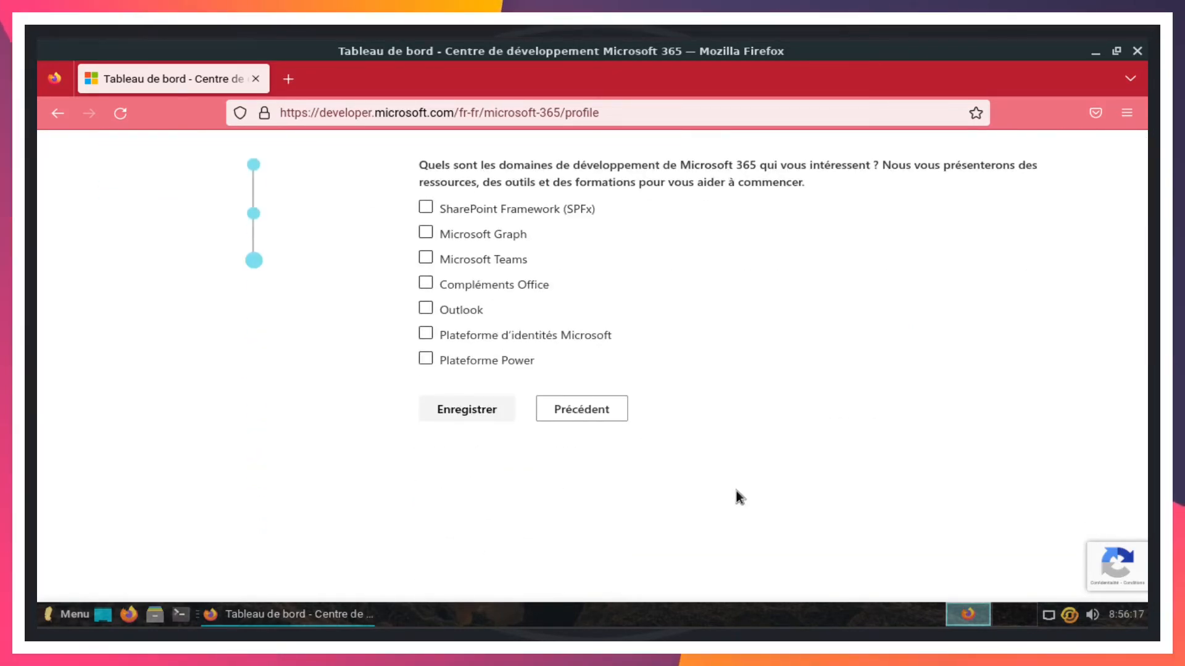
left_click(427, 209)
left_click(425, 234)
left_click(425, 335)
left_click(426, 359)
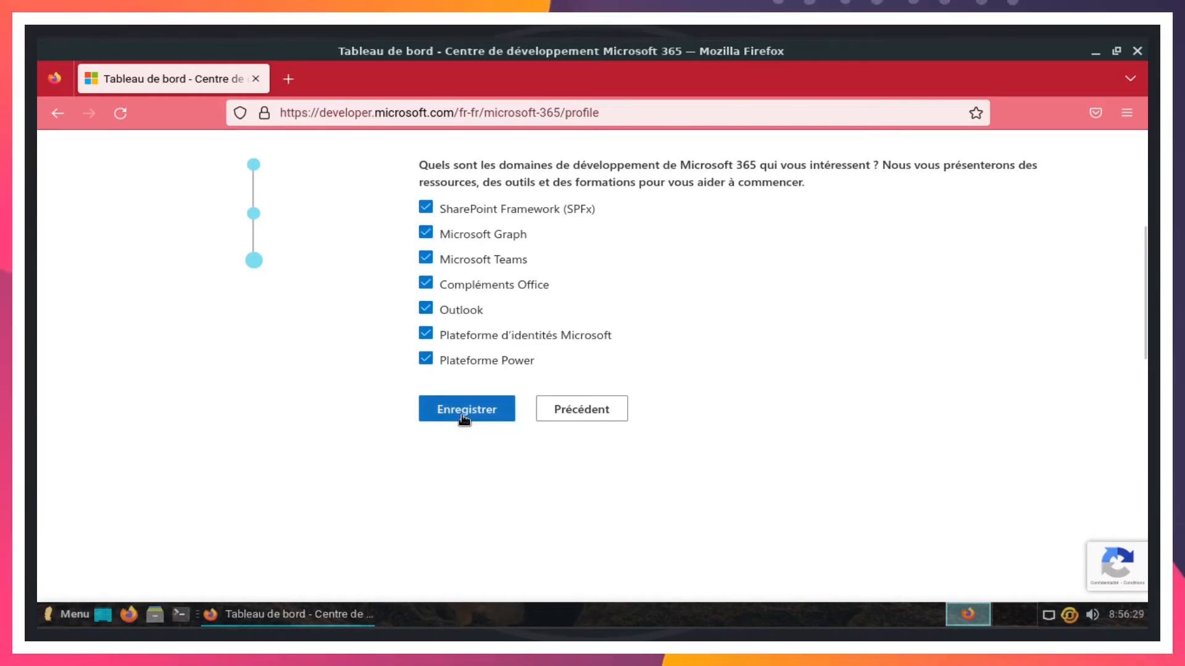
left_click(464, 410)
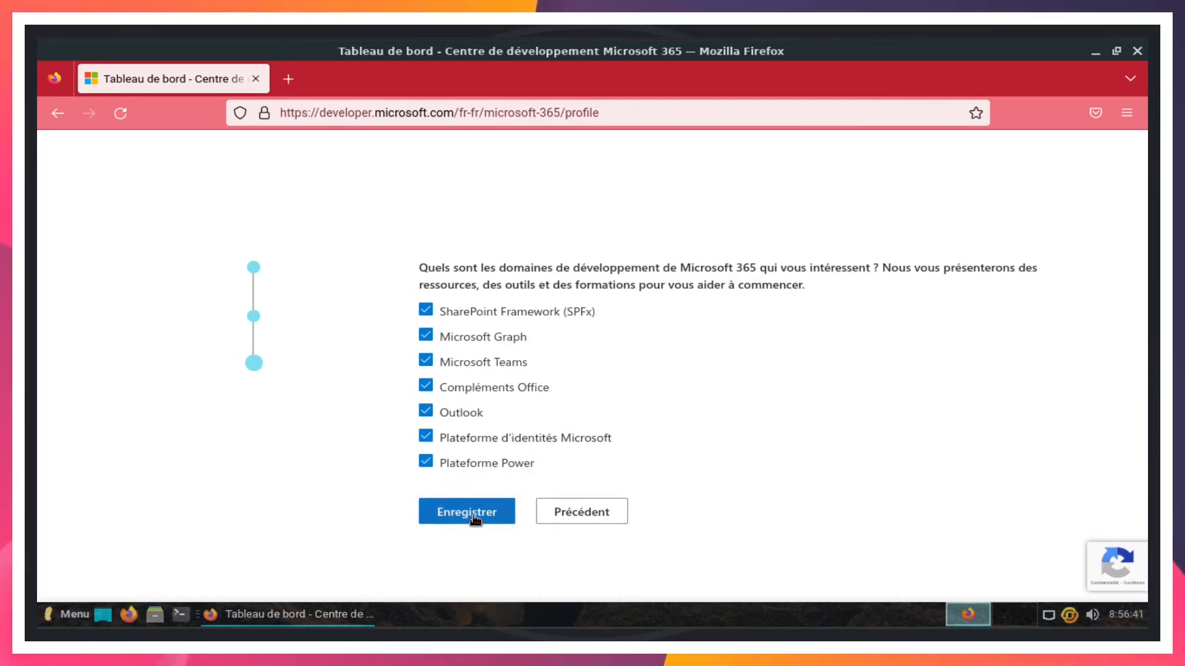
left_click(474, 518)
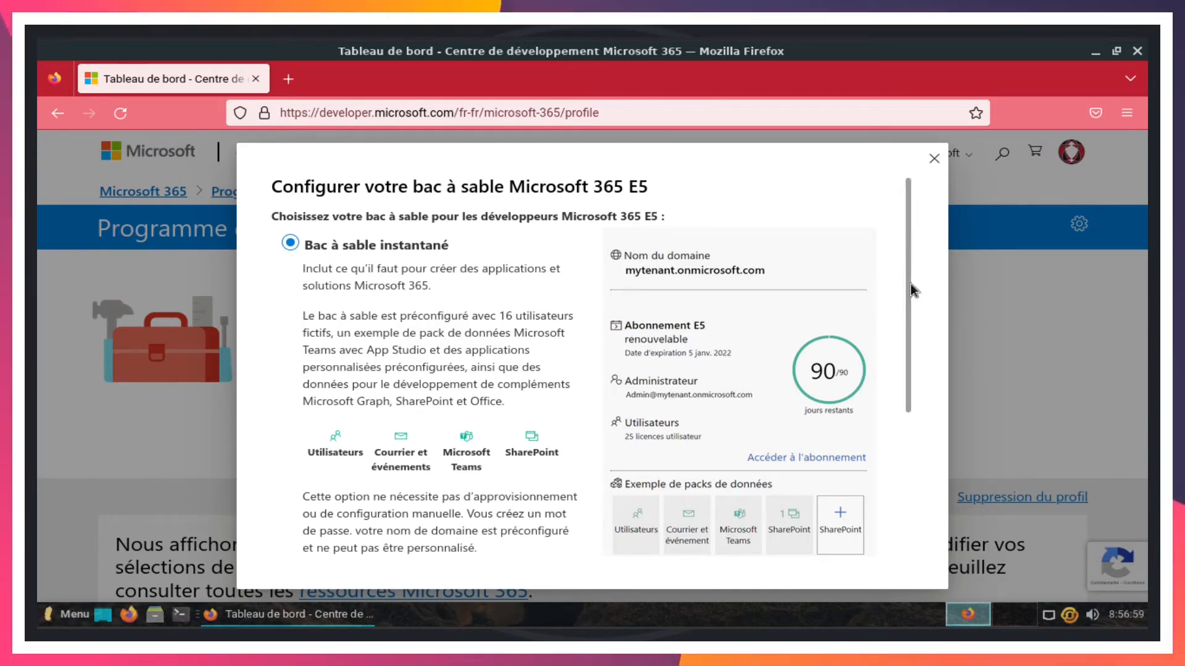
- Go with the 'Bac à sable instantané' option for the E5 sandbox
left_click_drag(910, 283, 935, 478)
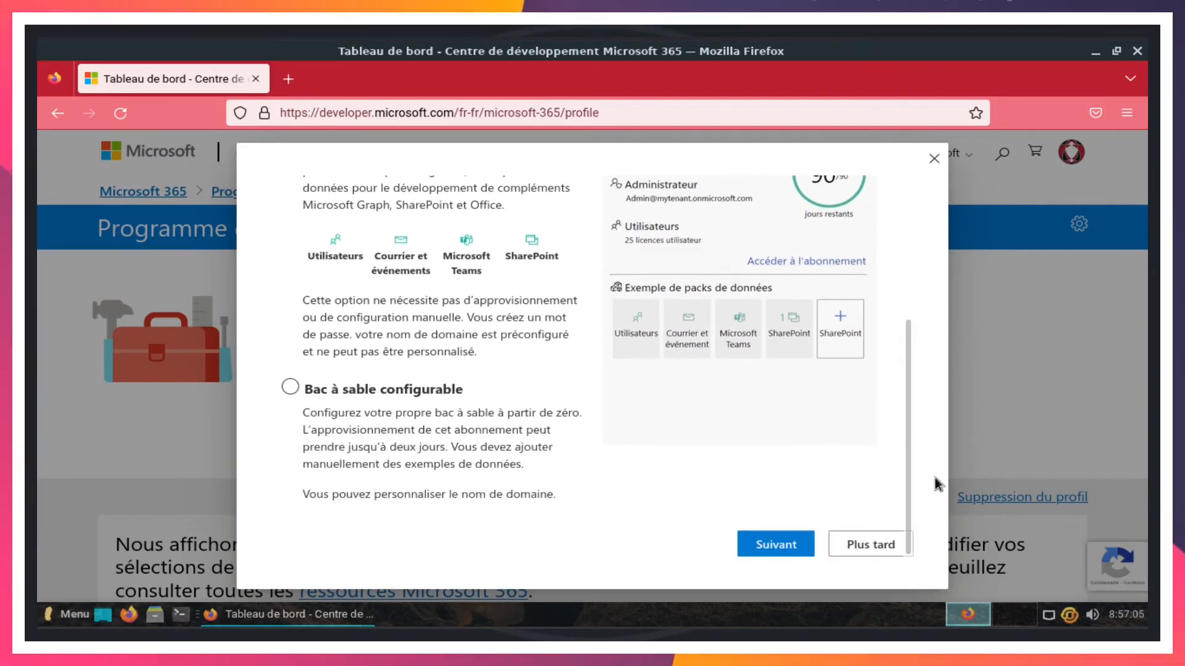
scroll(339, 265, "up", 5)
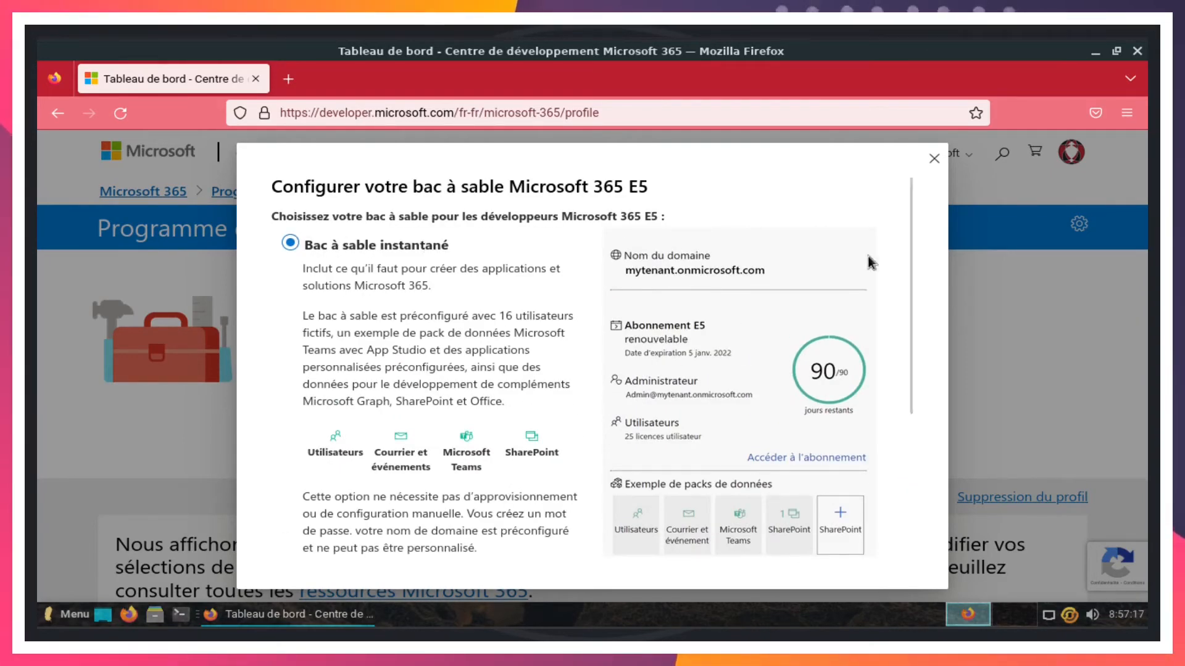
left_click_drag(910, 324, 918, 466)
left_click(770, 548)
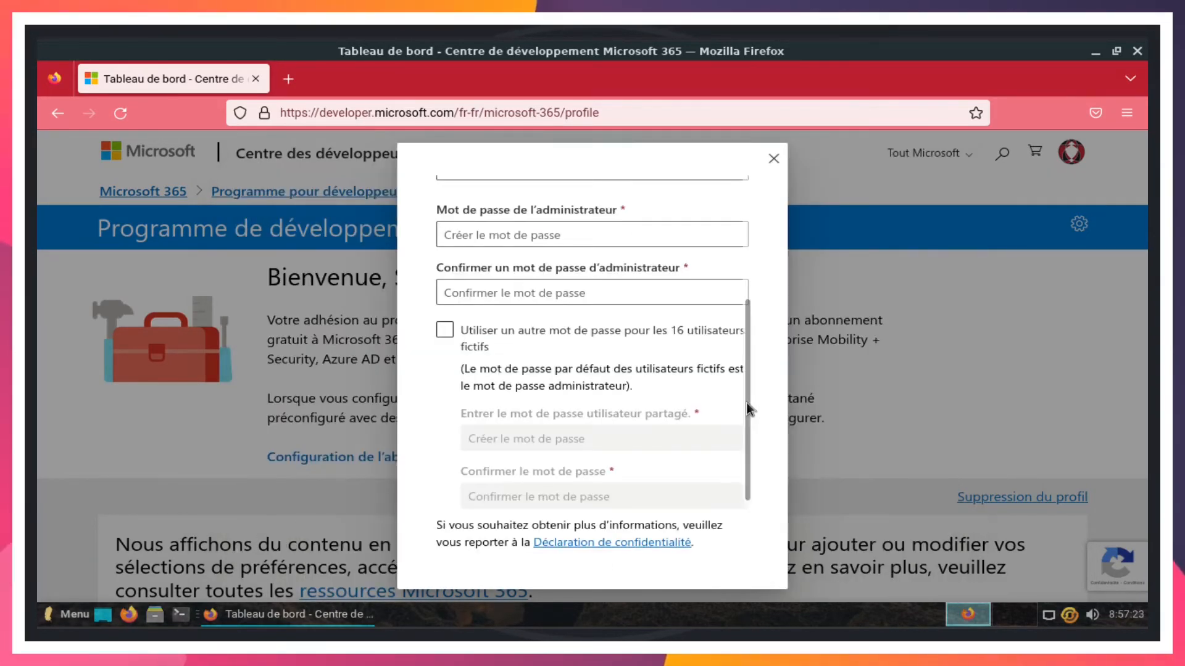
- Keep North America as the data-centre region and continue to the administrator step
left_click_drag(749, 404, 733, 250)
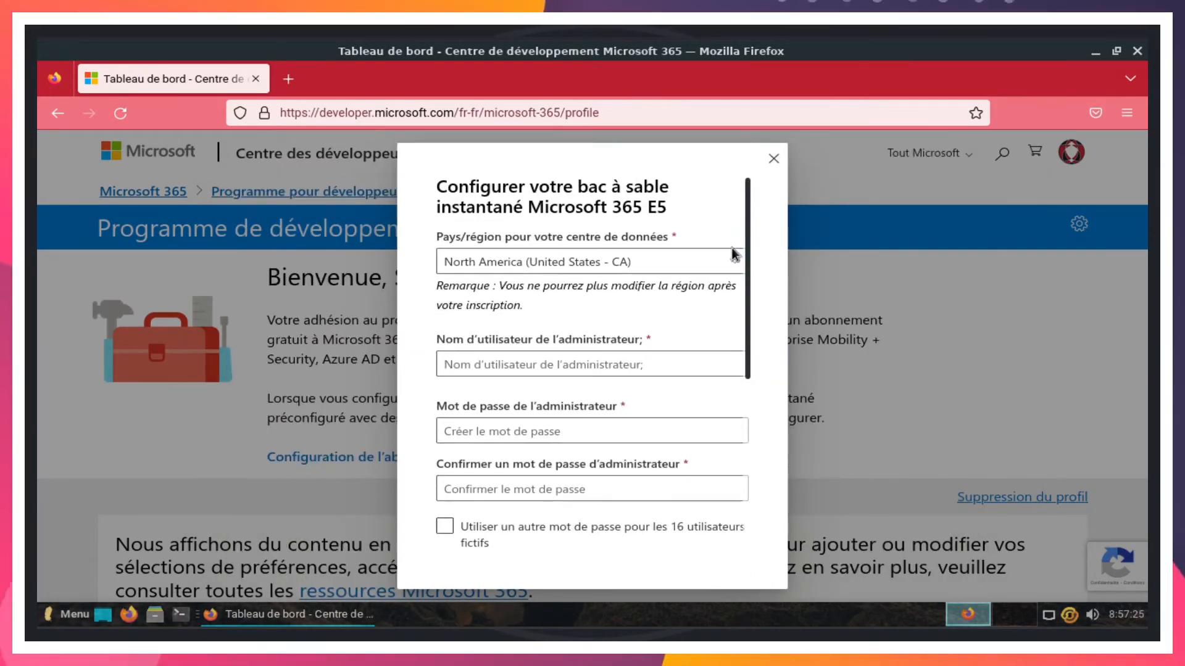
left_click(662, 262)
left_click(700, 206)
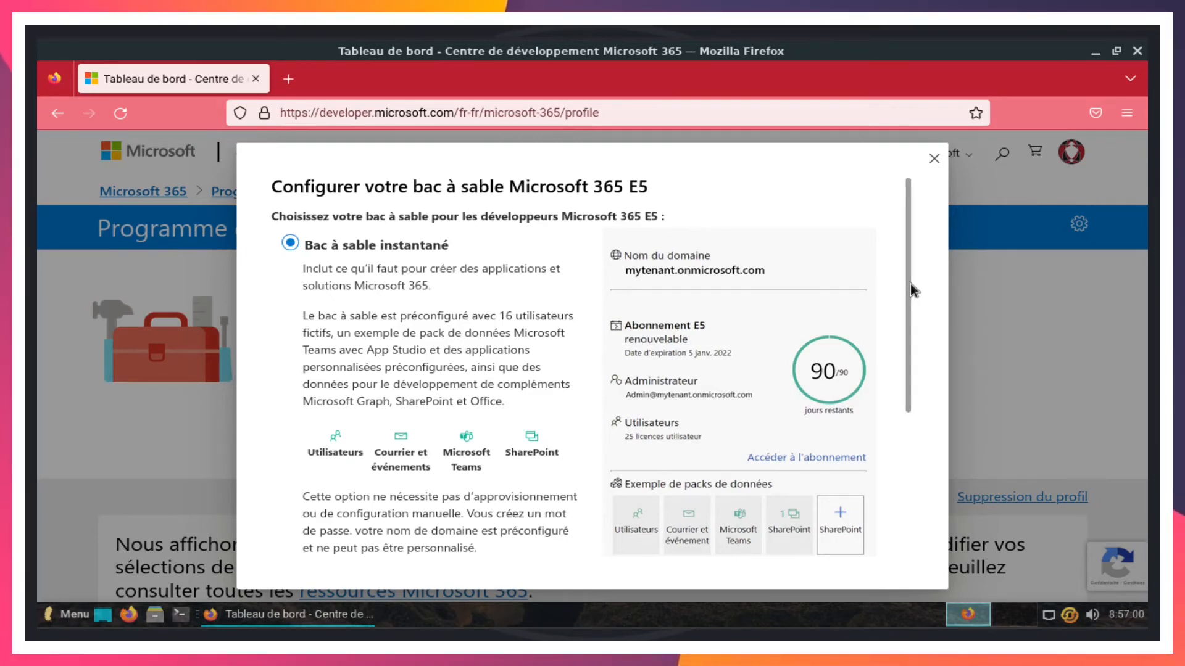
left_click_drag(910, 283, 936, 483)
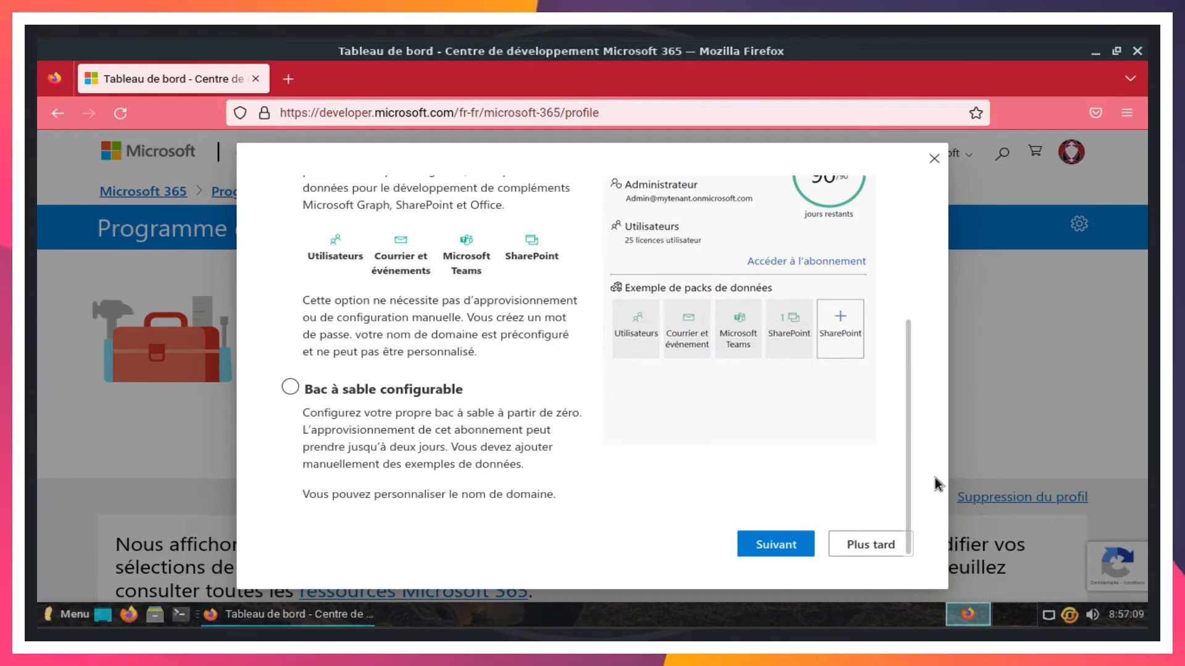
left_click_drag(909, 493, 891, 325)
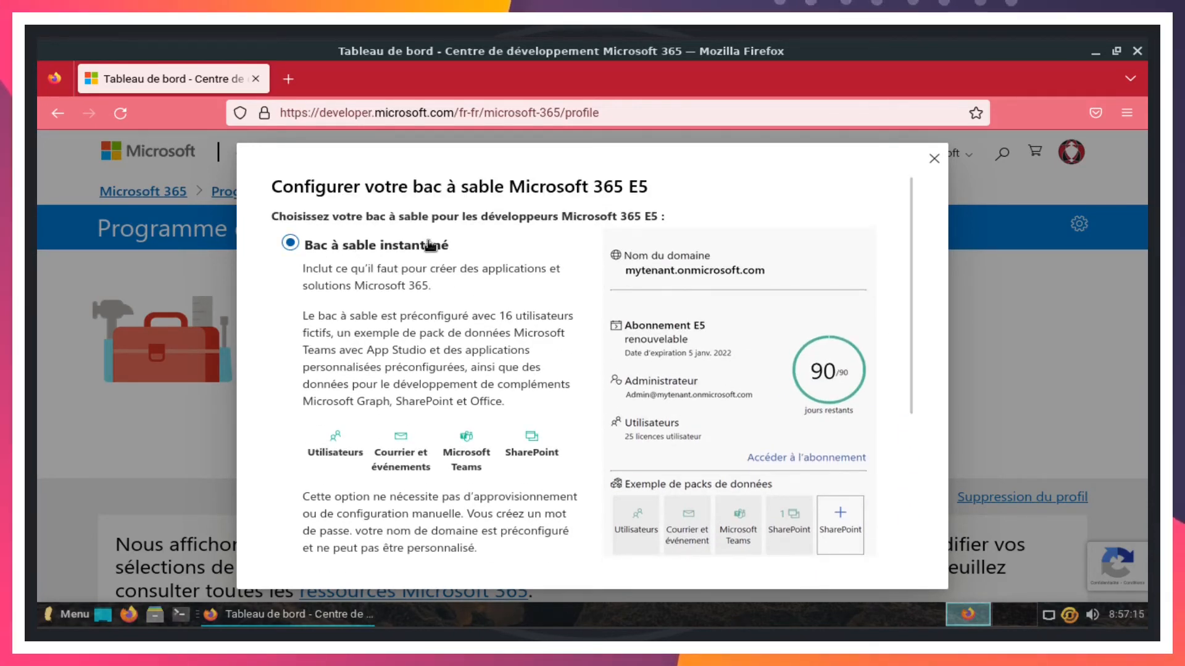
left_click_drag(909, 237, 910, 401)
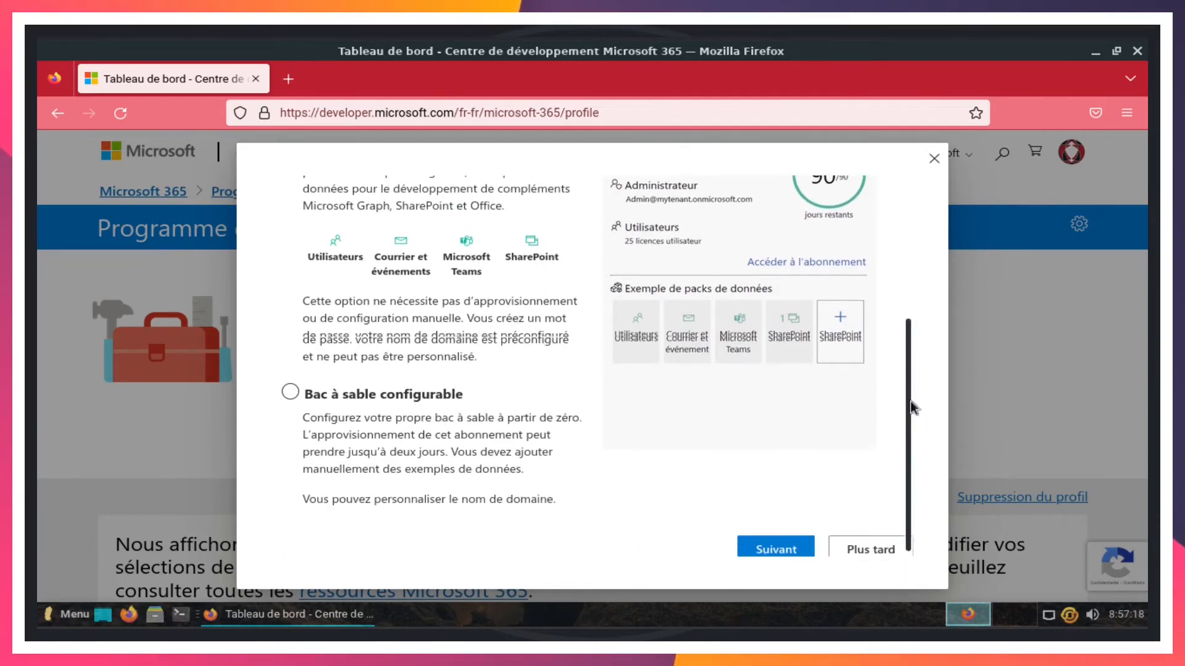
left_click(770, 546)
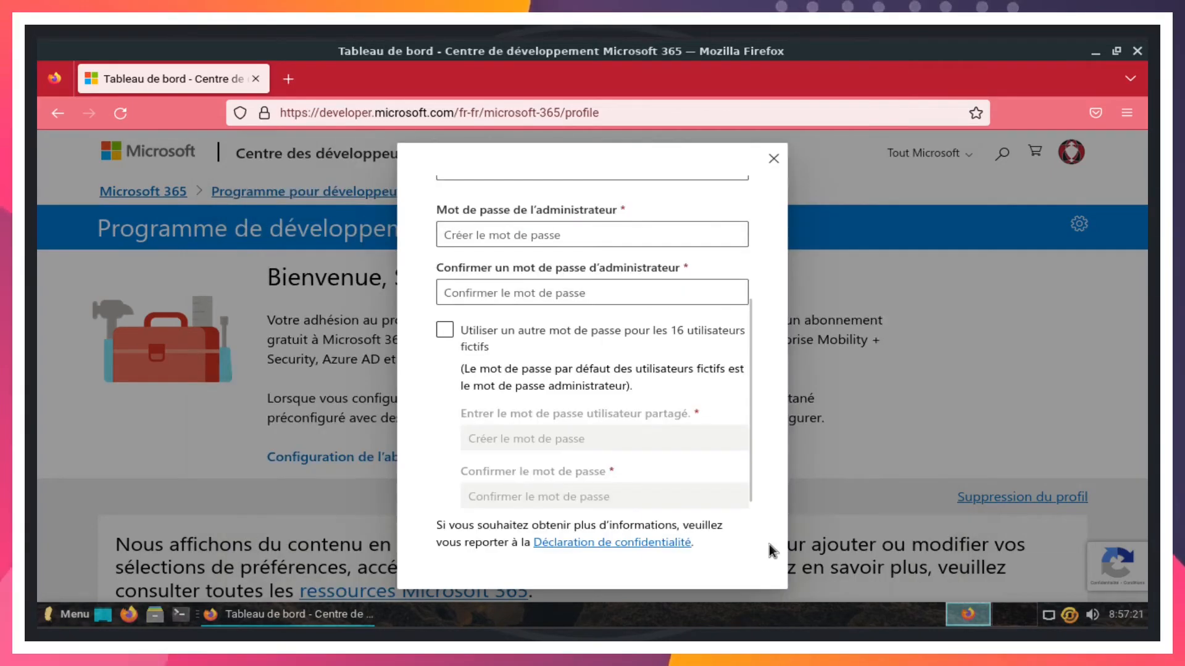
- Confirm North America (United States - CA) as the sandbox data-centre region
left_click_drag(739, 333, 732, 254)
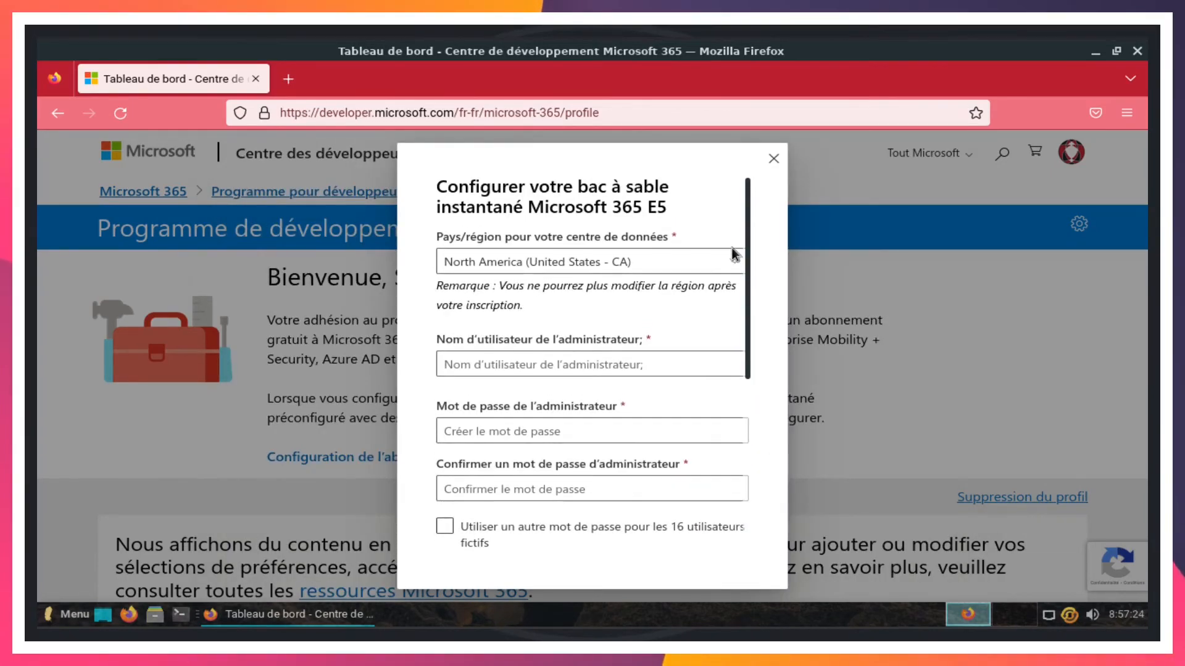
left_click(662, 262)
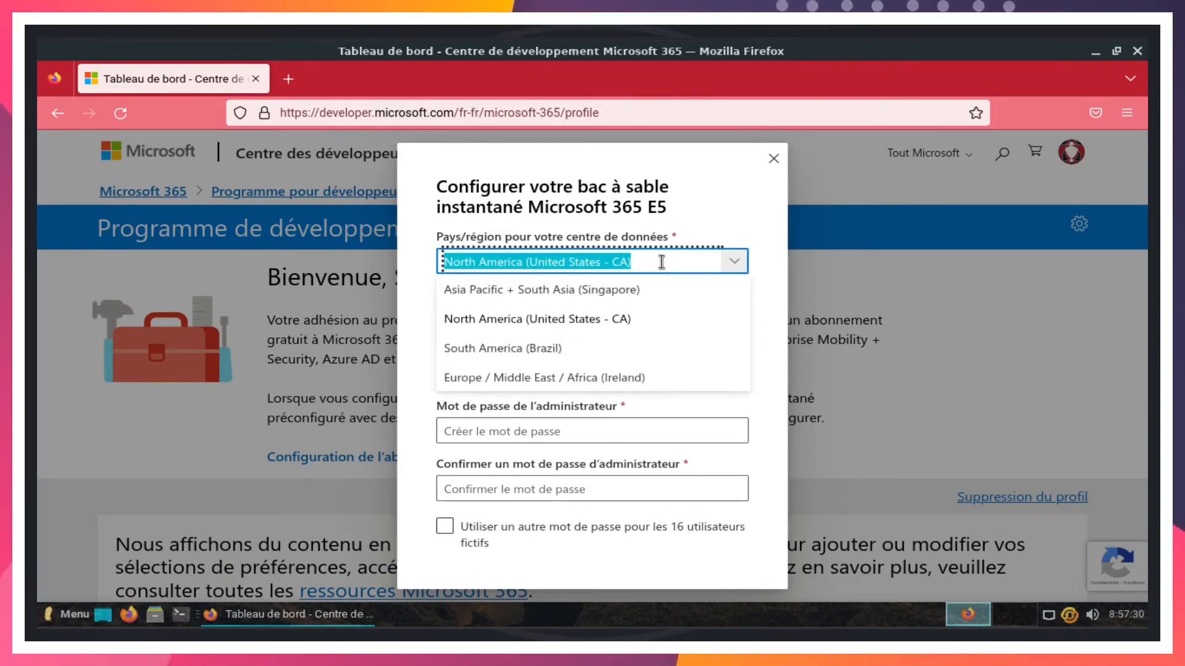
left_click(699, 205)
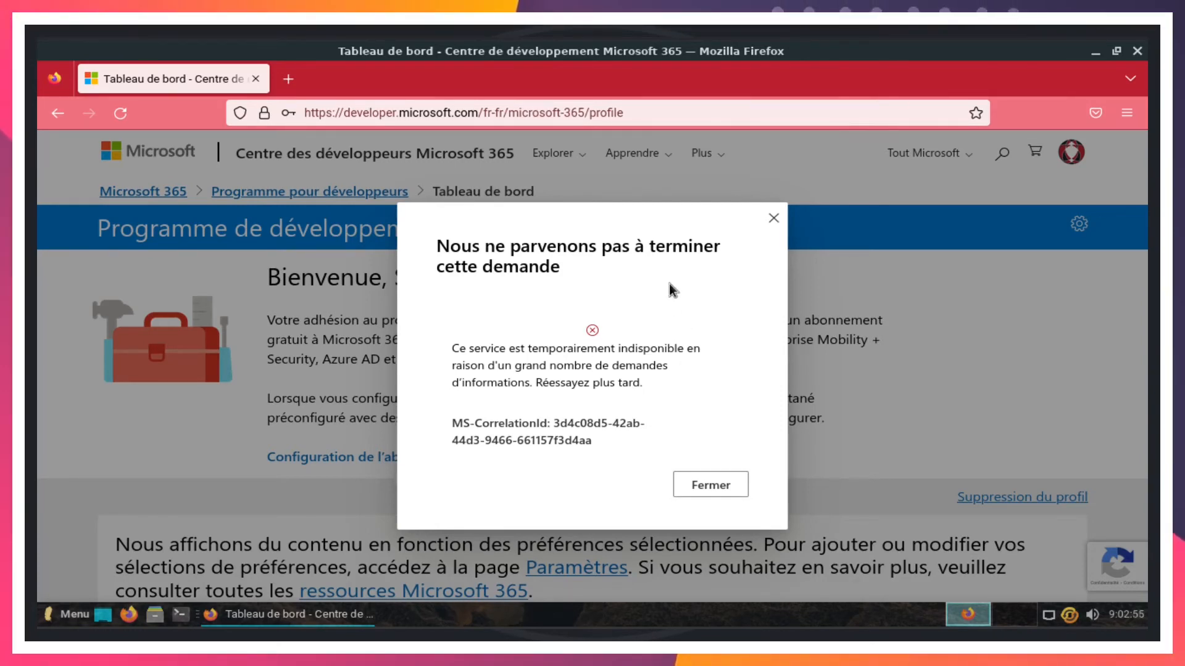
- Dismiss the service-unavailable error and reload to see the E5 subscription with 25 licences
left_click(711, 485)
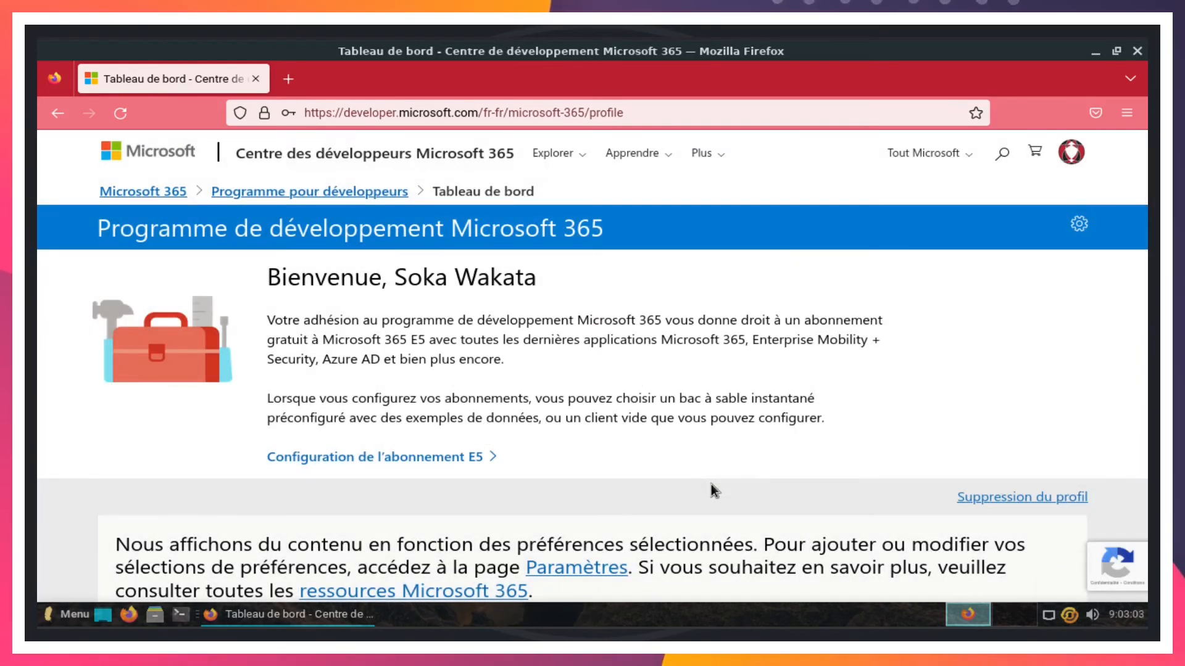
left_click(126, 113)
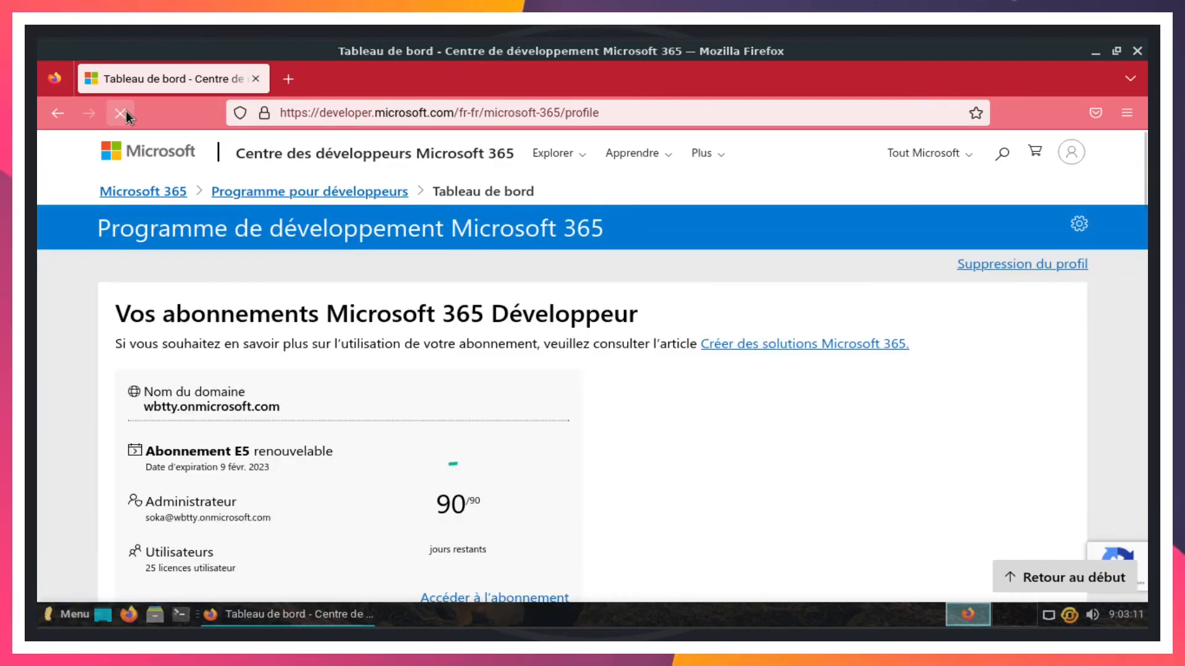
scroll(272, 302, "down", 2)
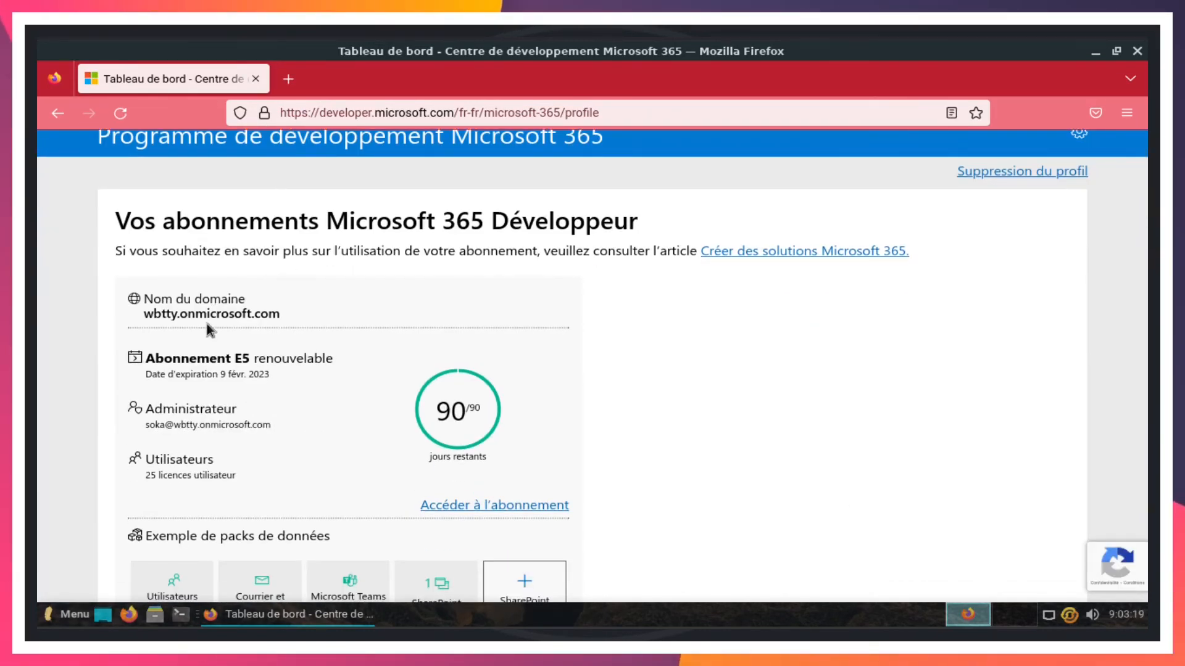
scroll(206, 323, "down", 10)
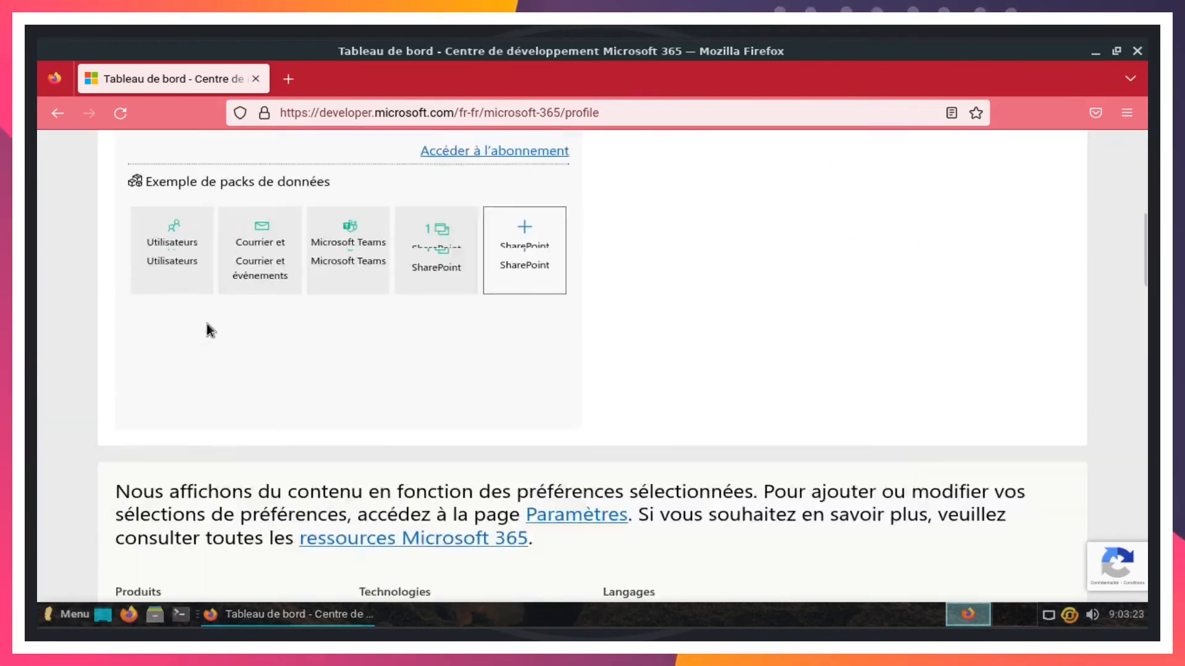
scroll(206, 323, "down", 3)
scroll(206, 323, "up", 12)
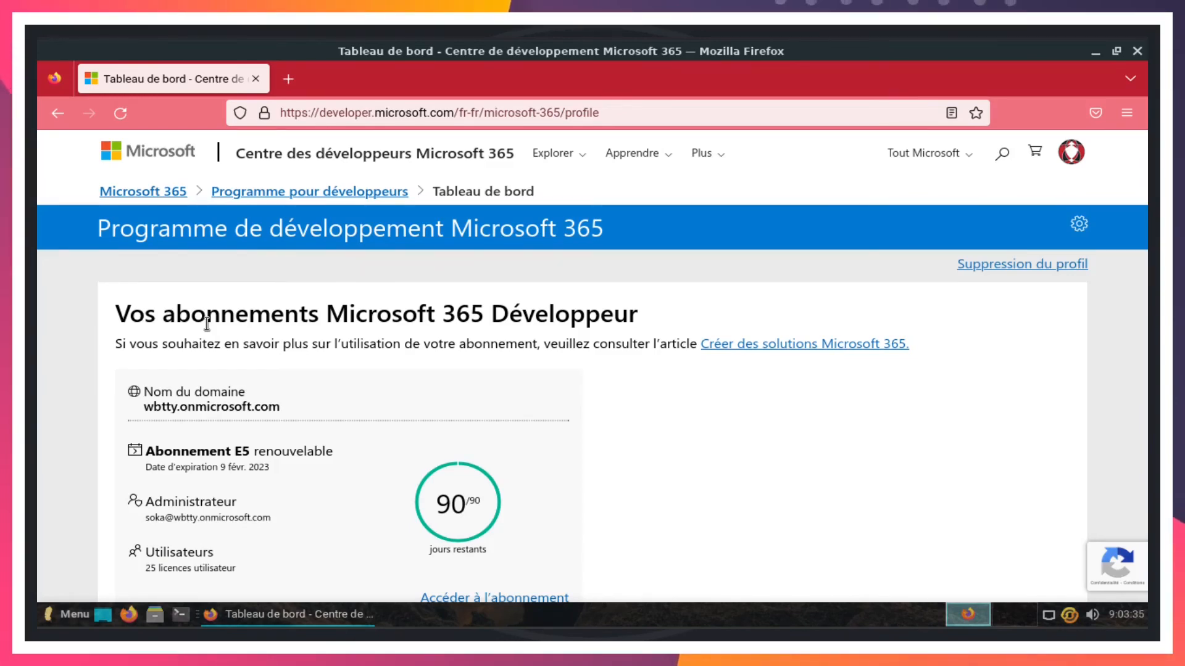
left_click(1080, 225)
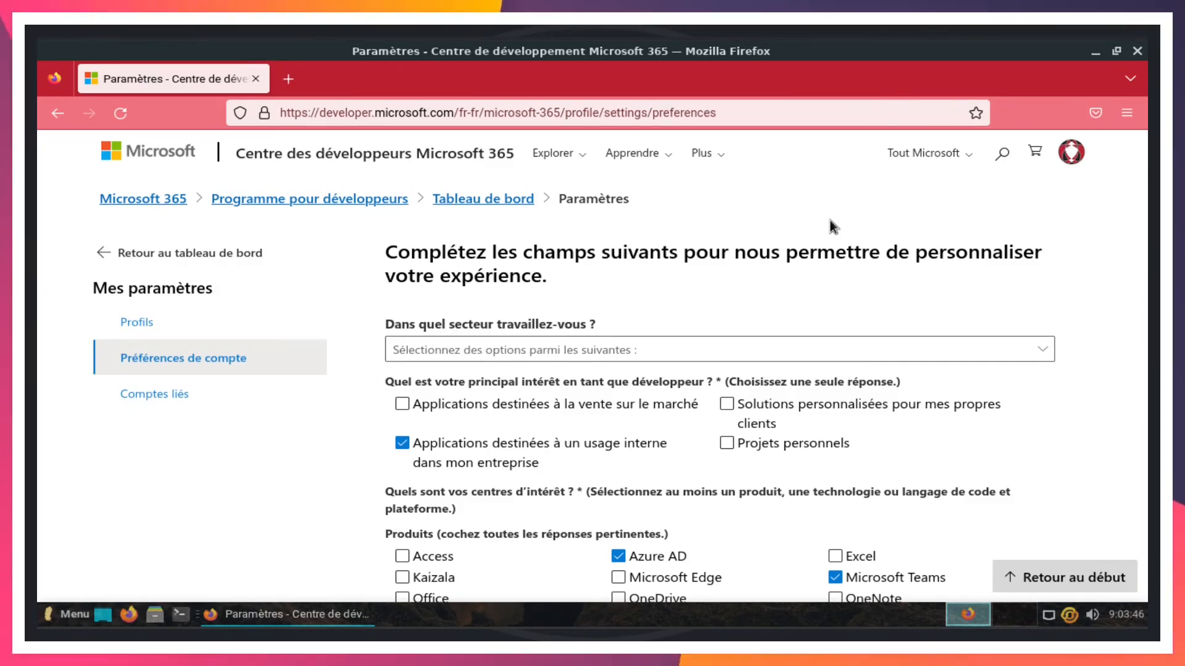
scroll(829, 220, "down", 3)
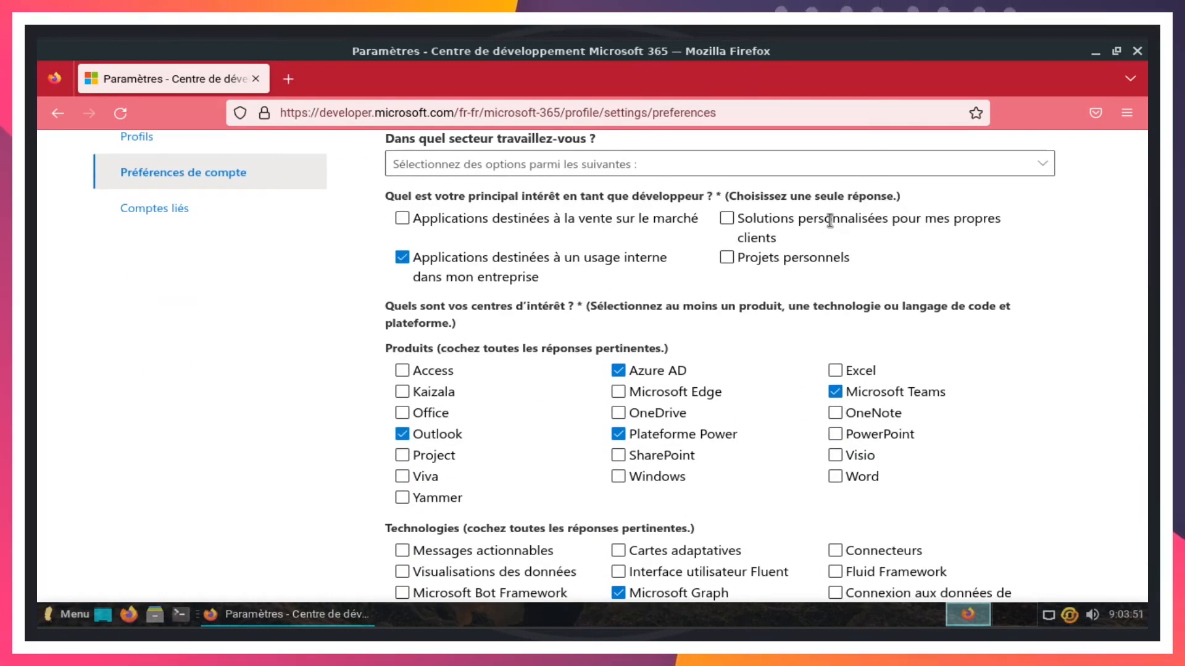
scroll(829, 219, "down", 2)
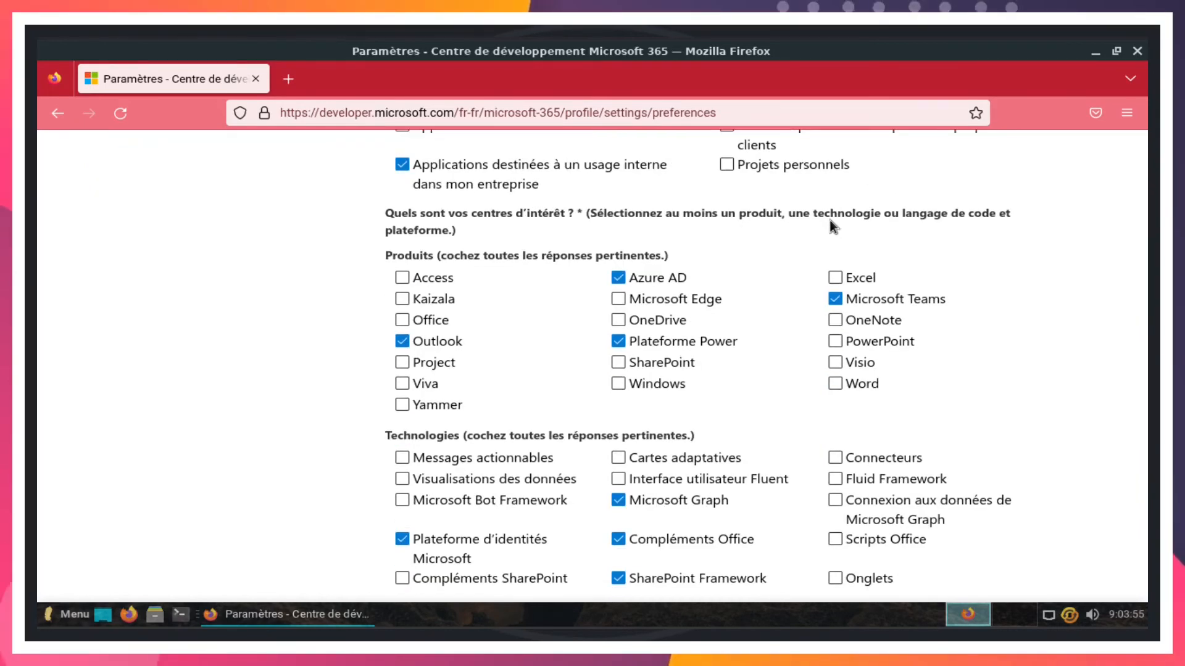
scroll(830, 220, "down", 10)
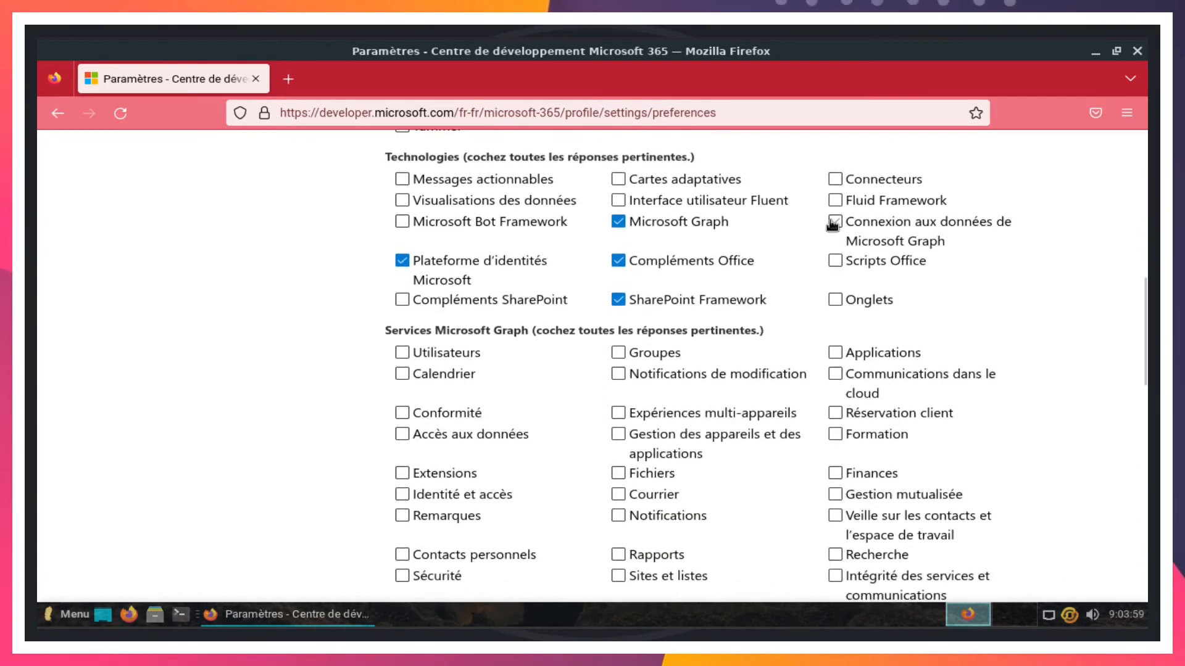
scroll(830, 220, "up", 15)
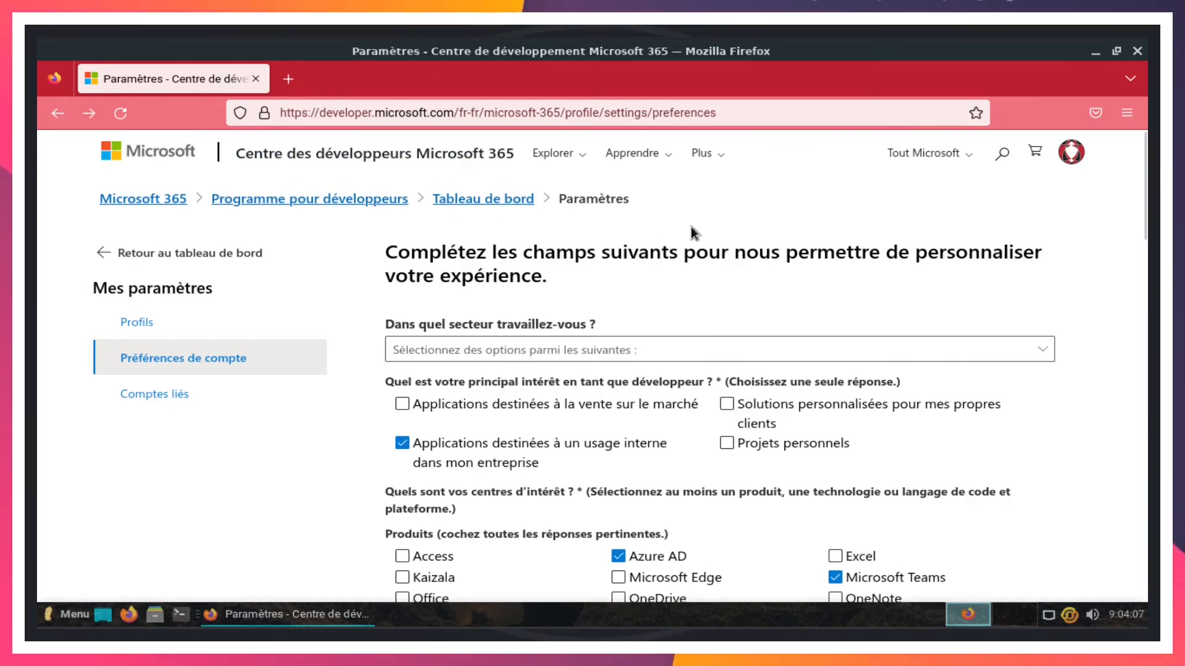
left_click(500, 206)
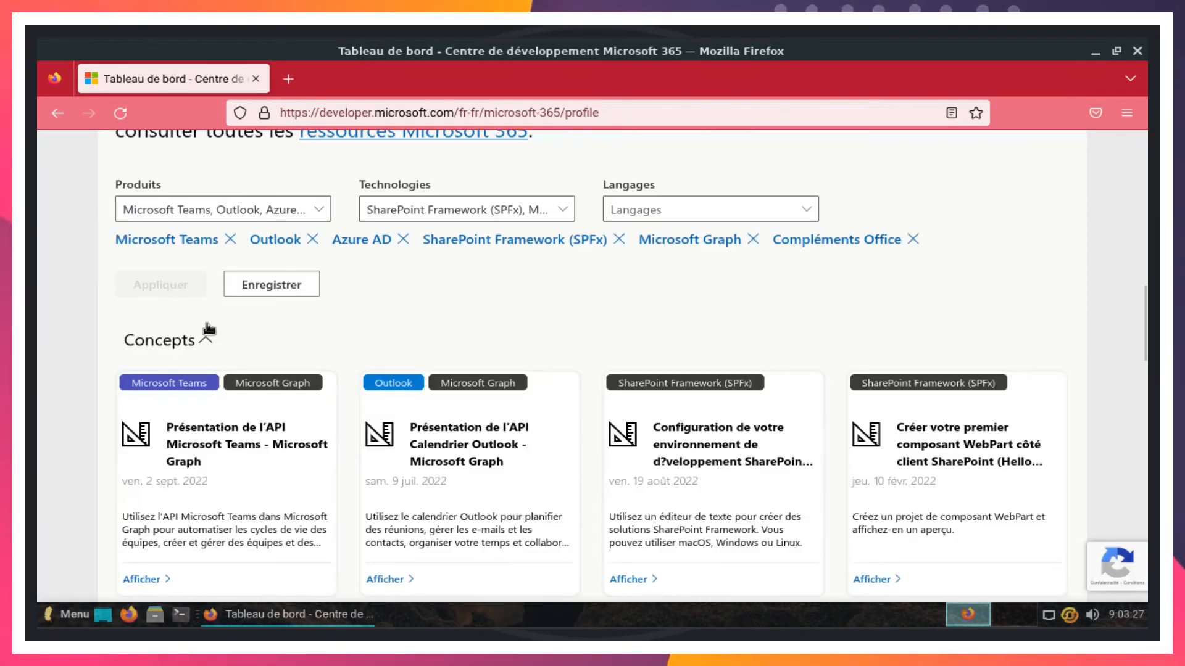
- Open account preferences from the gear in the Programme de développement banner
scroll(206, 331, "up", 10)
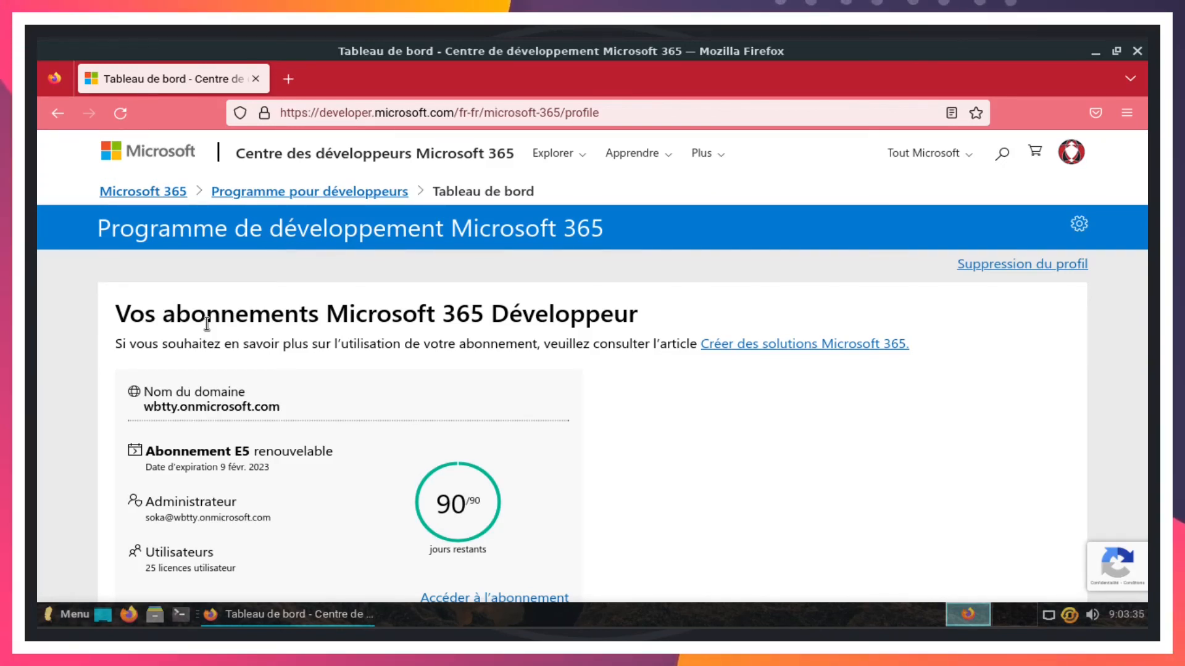
left_click(1081, 225)
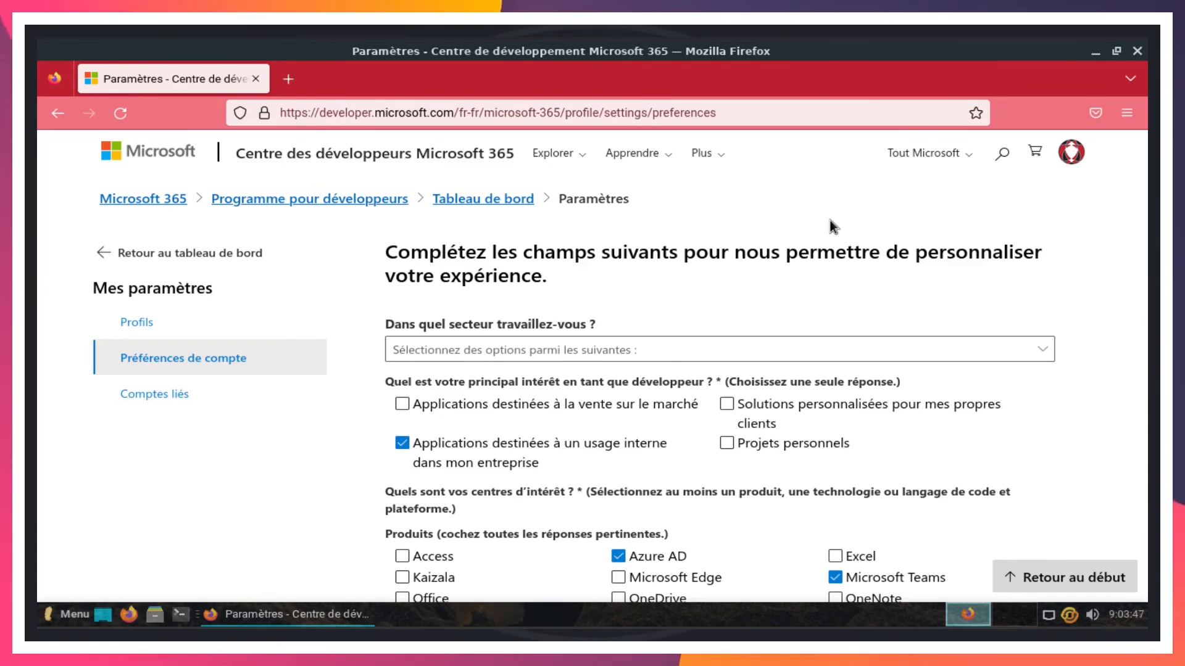
- Look through the preferences form, then return to the previous page
scroll(829, 219, "down", 3)
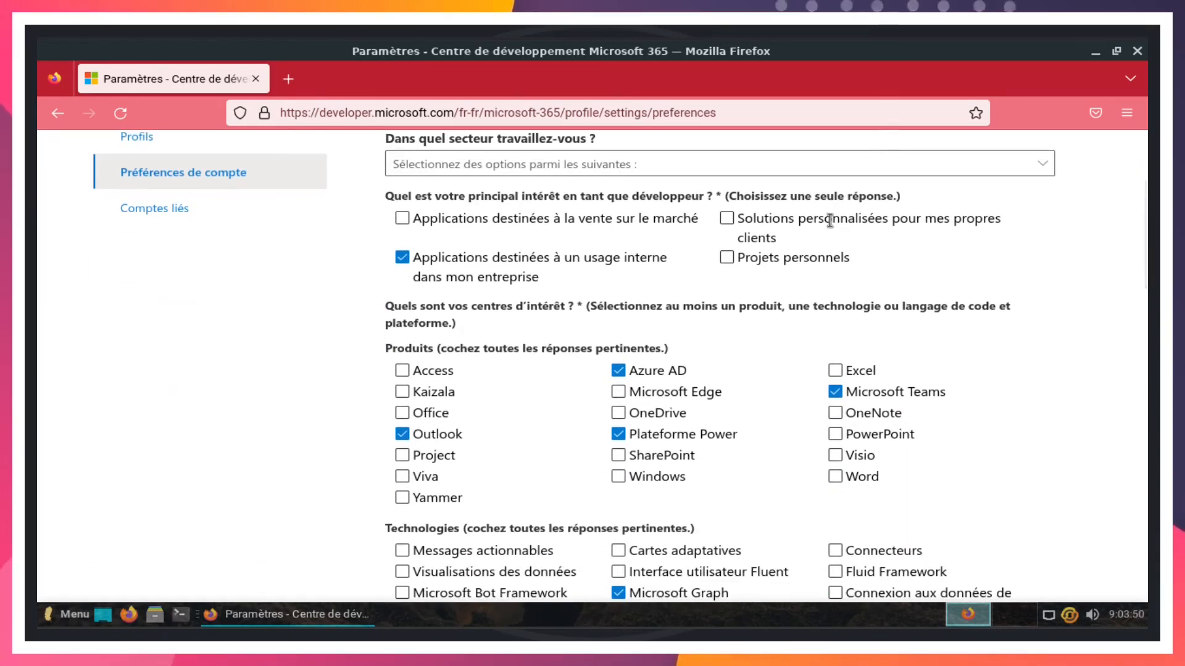
scroll(830, 220, "down", 2)
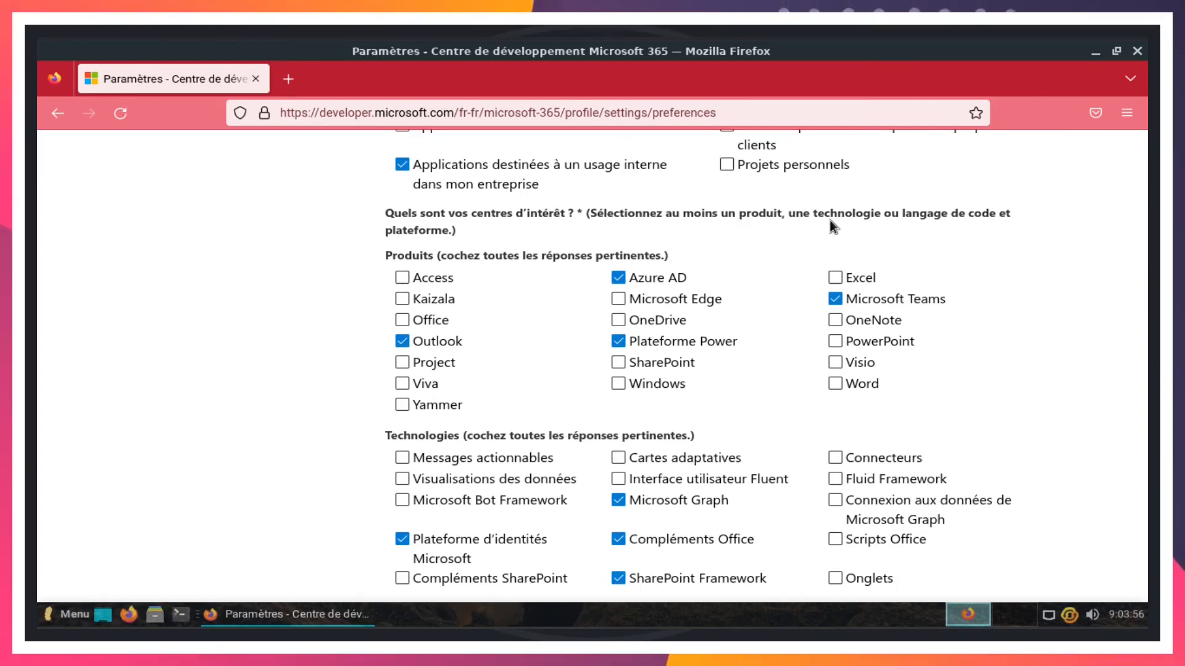
scroll(829, 220, "down", 2)
scroll(832, 225, "down", 15)
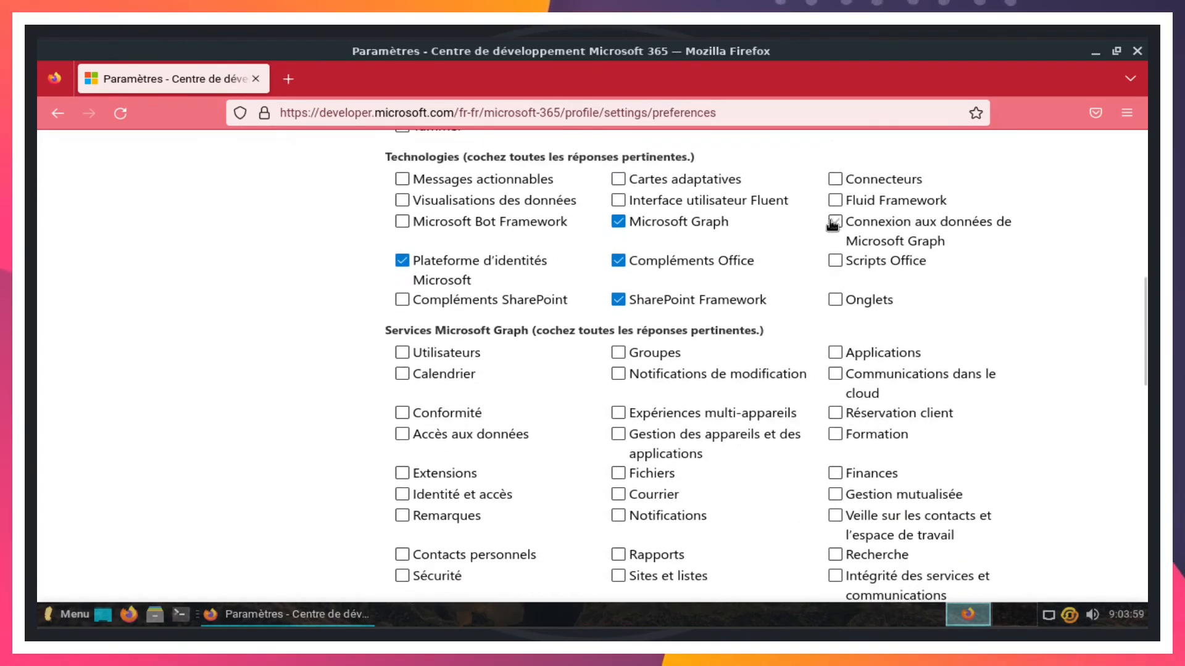
scroll(832, 224, "up", 20)
scroll(832, 225, "up", 3)
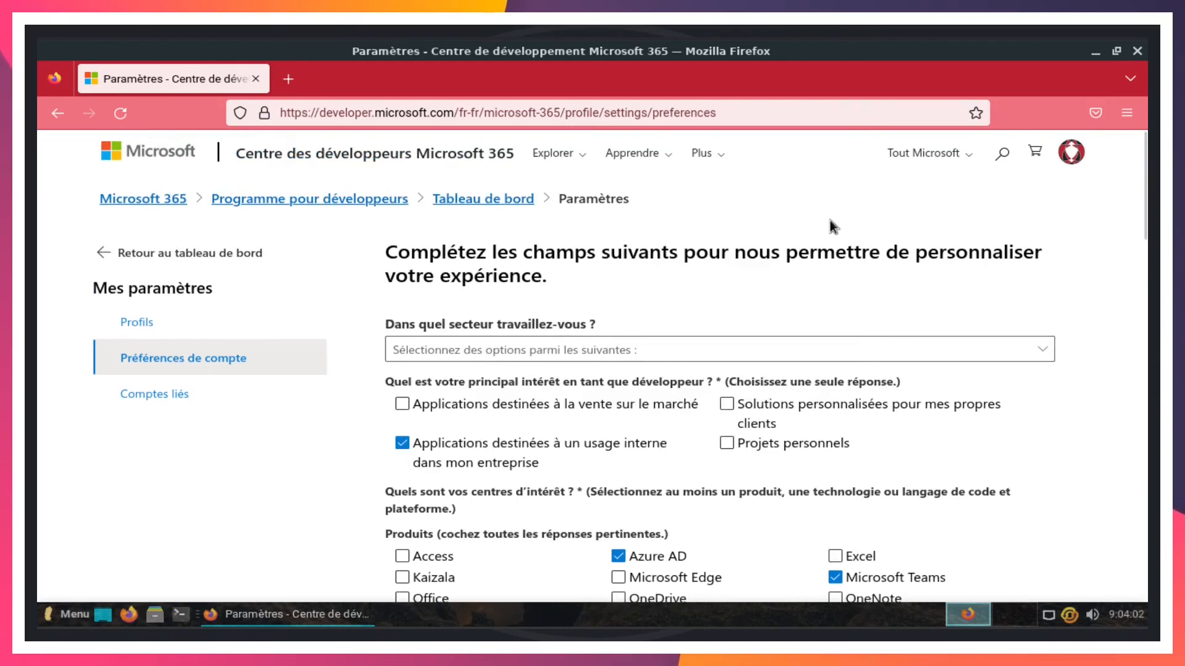
left_click(64, 117)
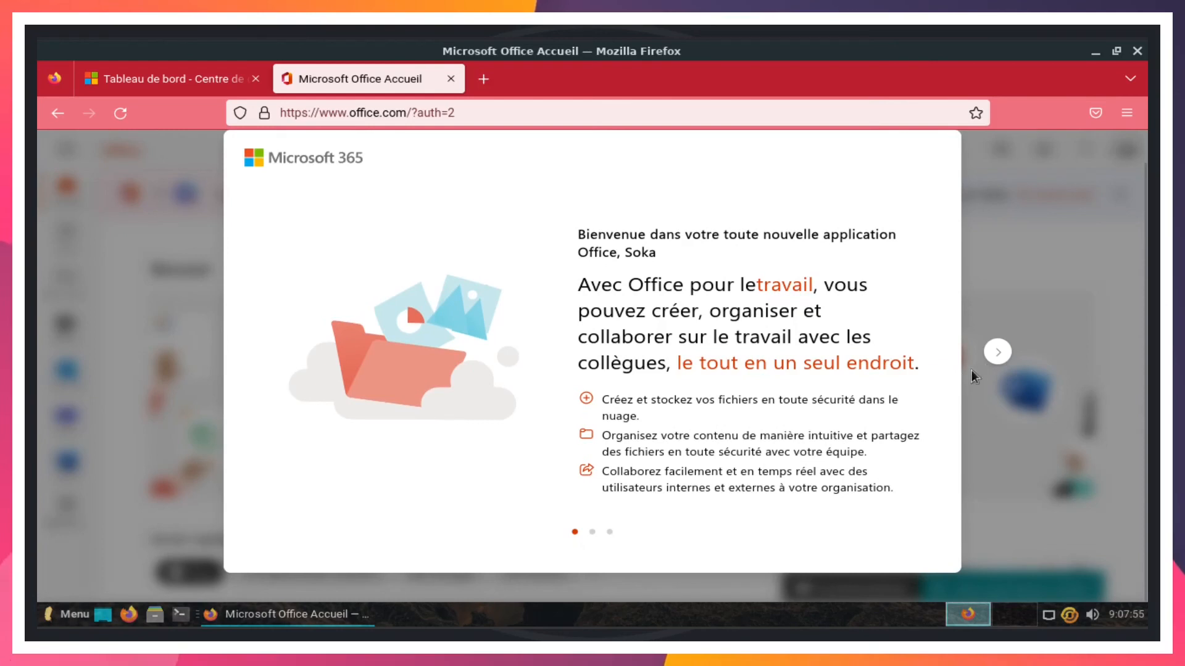
- Finish the three welcome slides and advance the tour to step 3, Gérer votre contenu
left_click(999, 353)
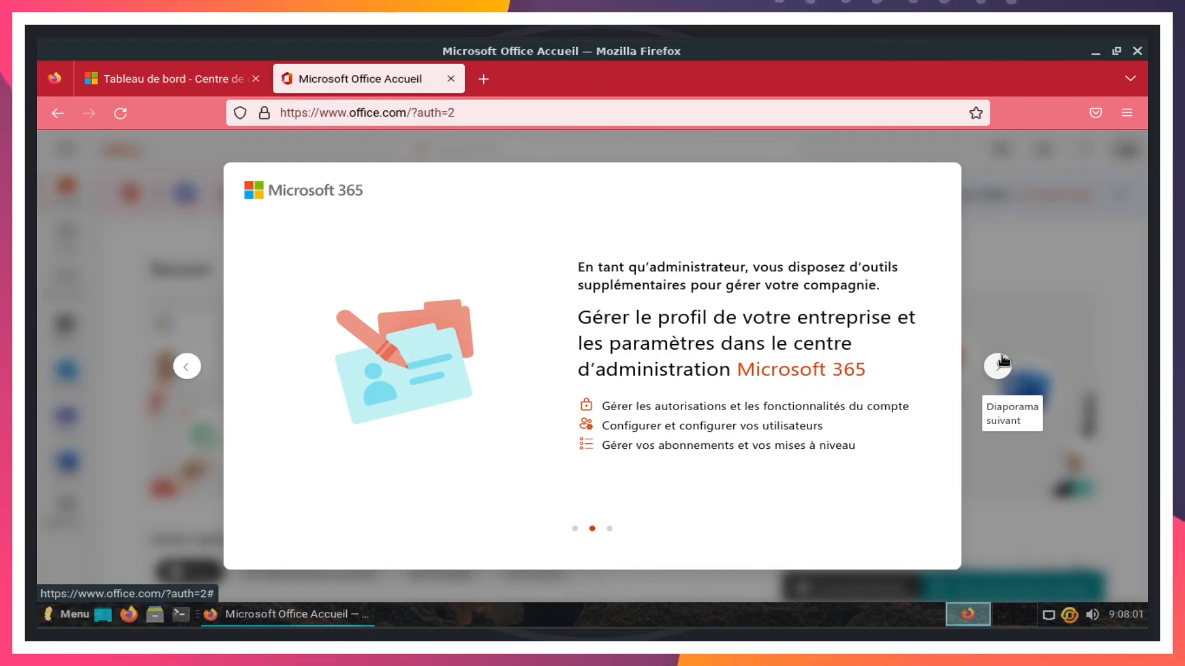
left_click(1002, 361)
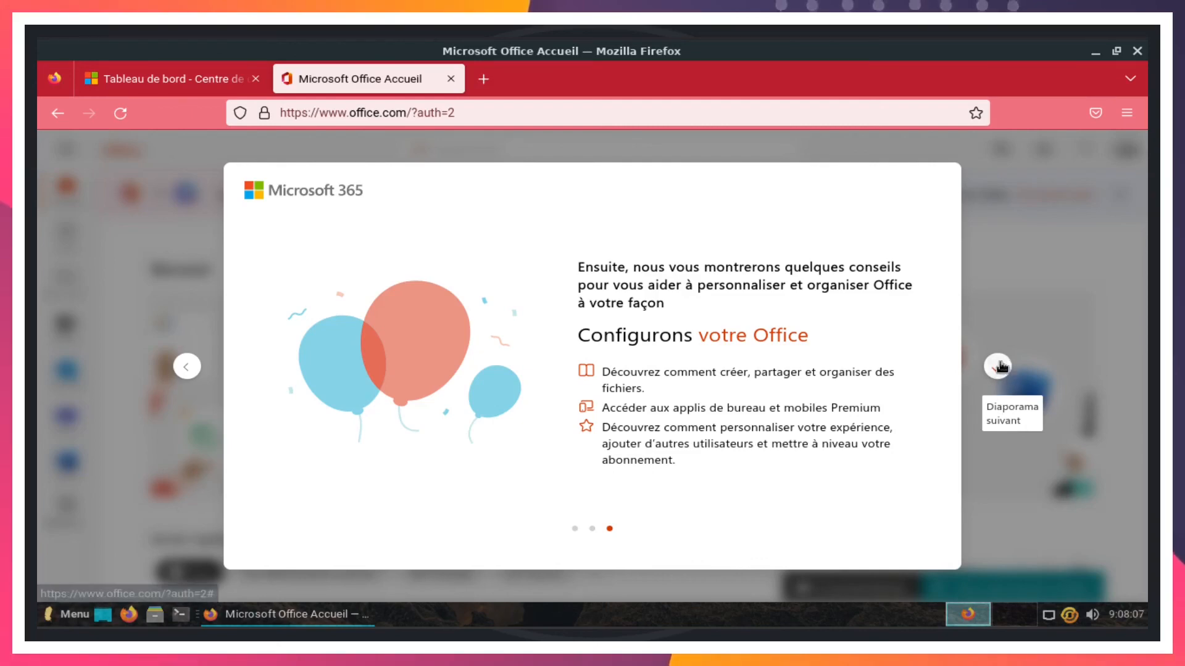
left_click(1000, 369)
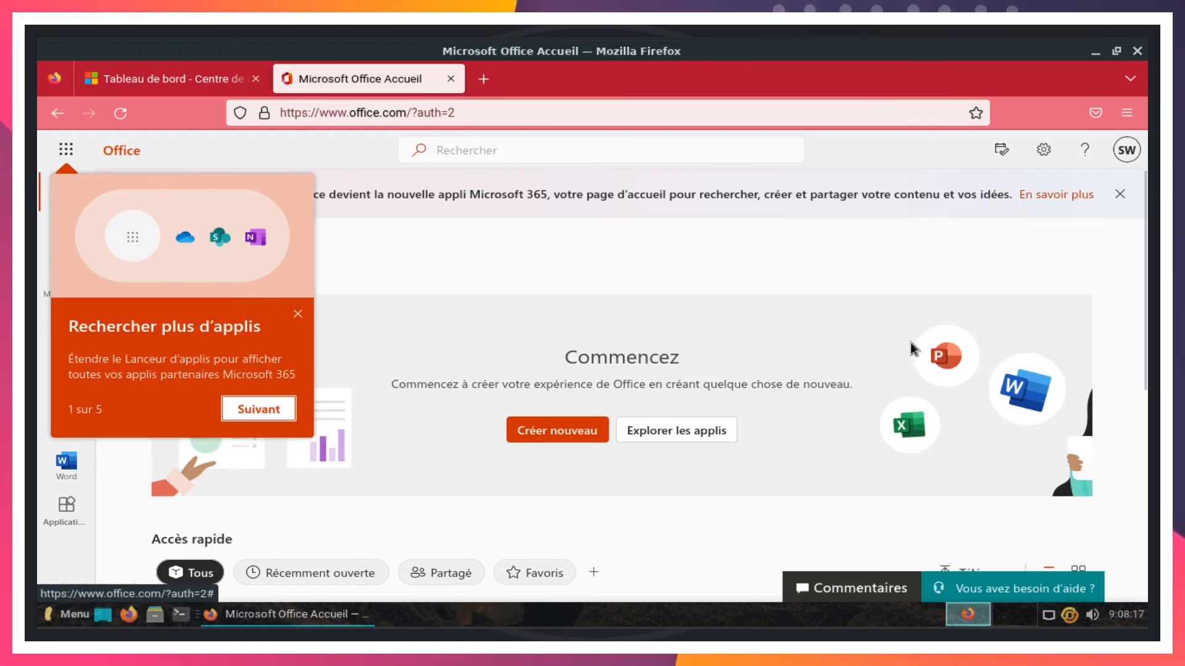
left_click(268, 412)
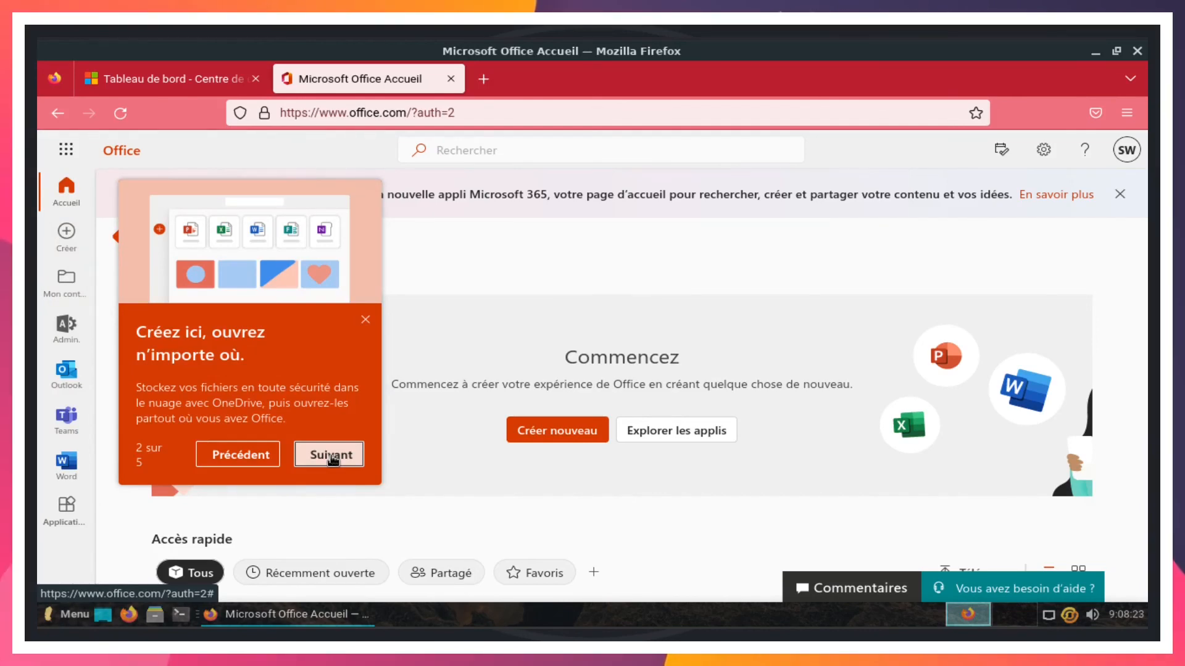
left_click(332, 457)
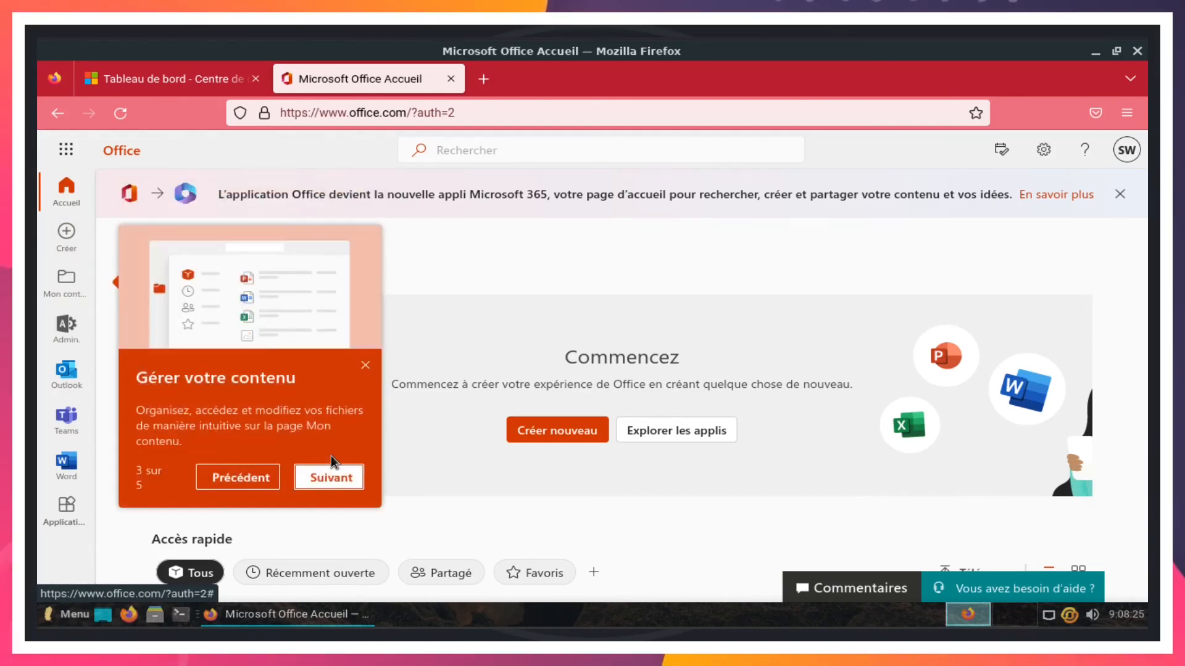